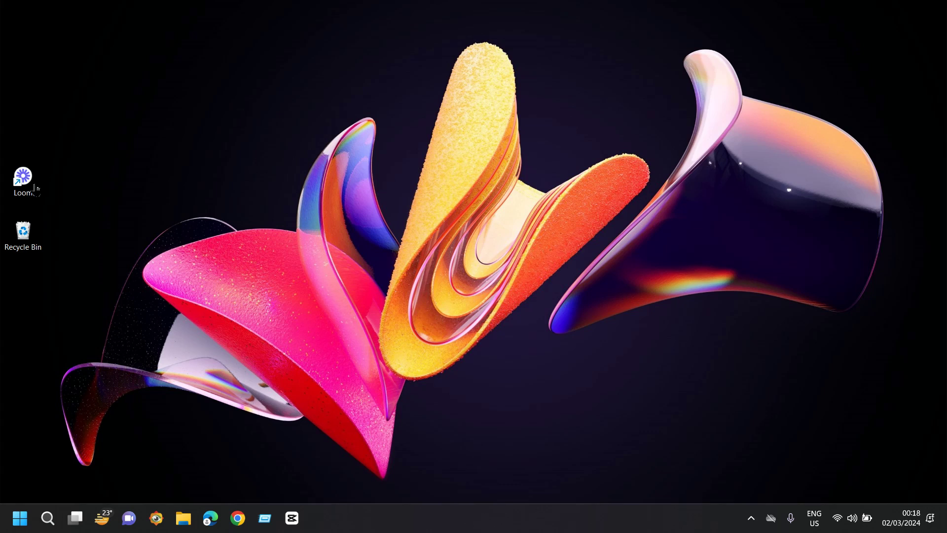
- Launch Chrome, search 'leonardo ai' from past searches and open the Leonardo AI website
{"action": "left_click", "coordinate": [238, 518]}
{"action": "left_click", "coordinate": [561, 268]}
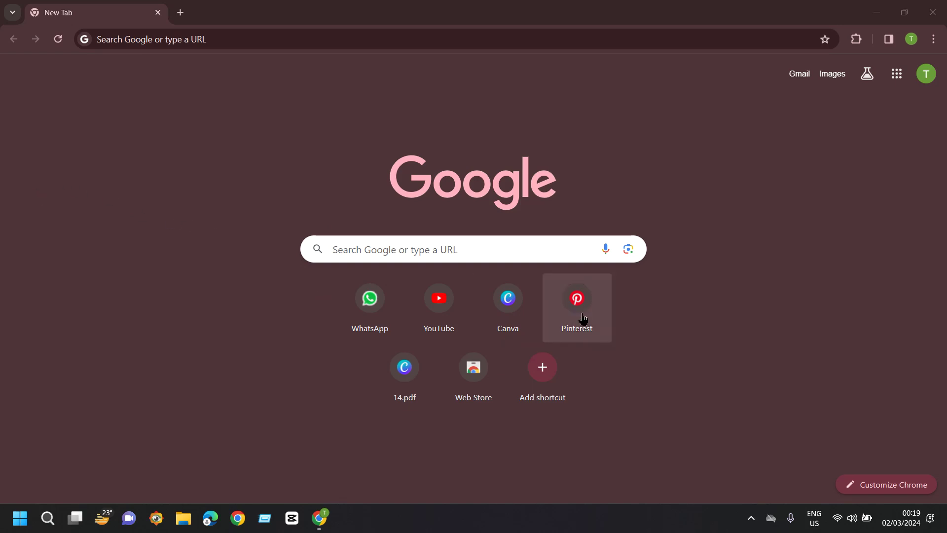
{"action": "left_click", "coordinate": [488, 243]}
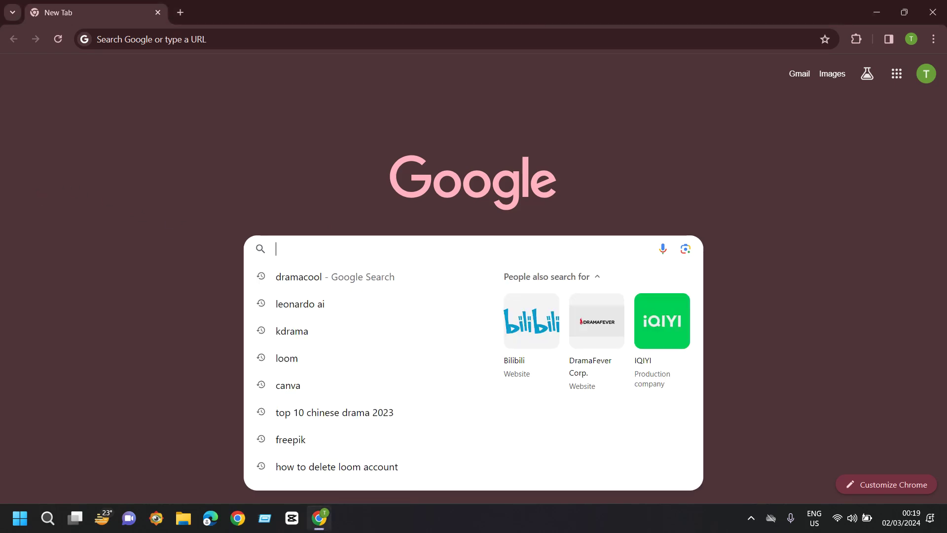
{"action": "left_click", "coordinate": [24, 193]}
{"action": "left_click", "coordinate": [343, 246]}
{"action": "left_click", "coordinate": [318, 304]}
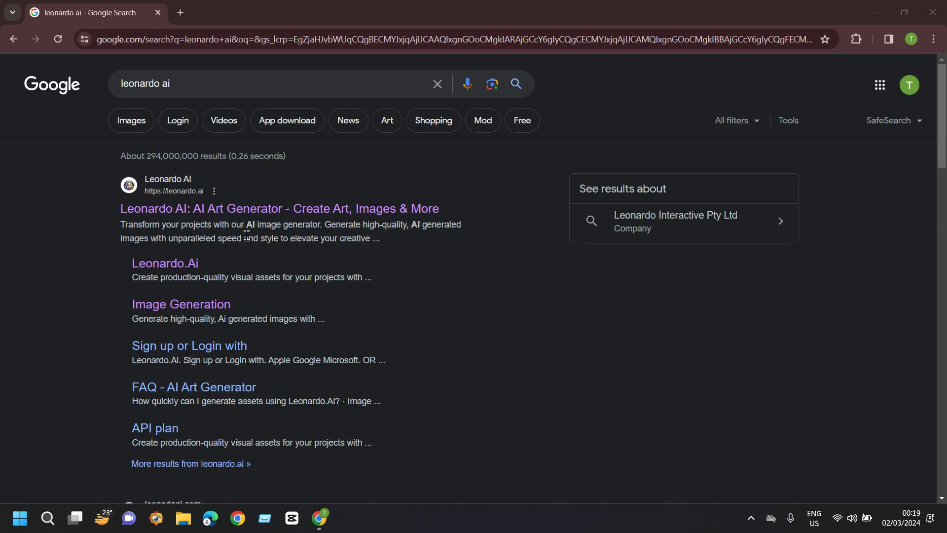
{"action": "left_click", "coordinate": [247, 210]}
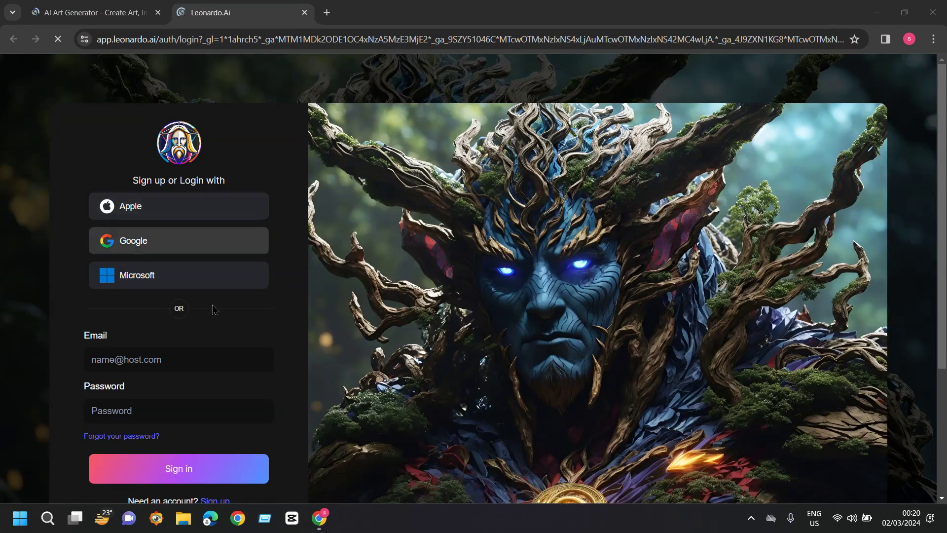
- Log in to Leonardo.Ai with Google and allow sharing account details with leonardo.ai
{"action": "scroll", "coordinate": [58, 289], "scroll_direction": "down", "scroll_amount": 3}
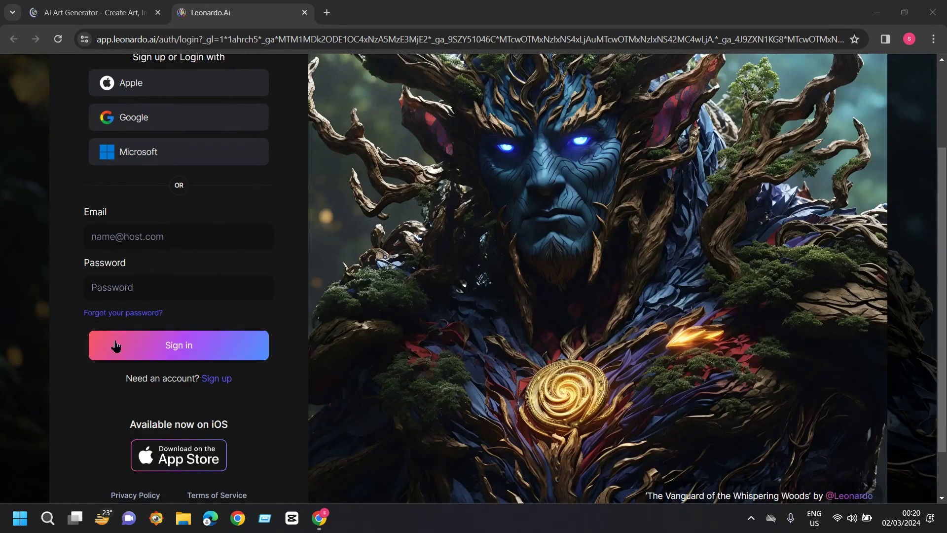
{"action": "scroll", "coordinate": [148, 296], "scroll_direction": "up", "scroll_amount": 3}
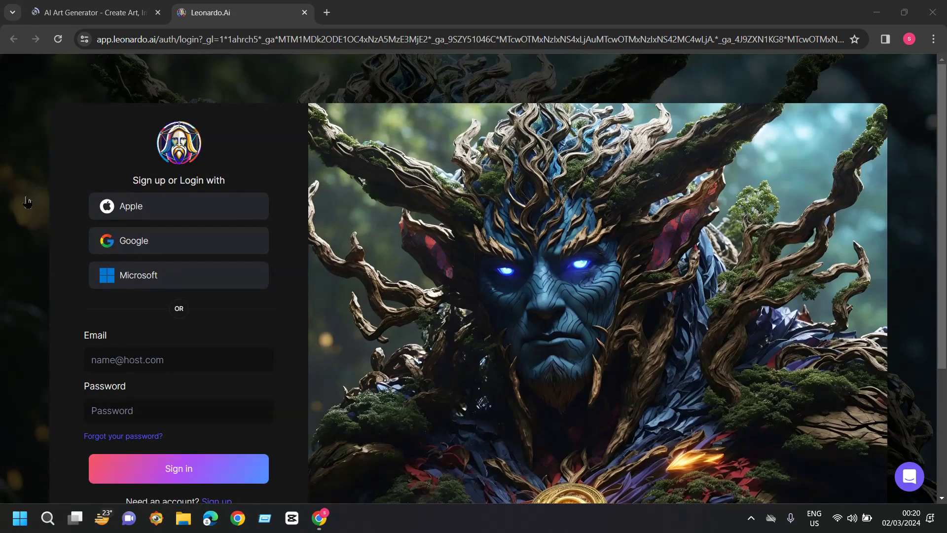
{"action": "left_click", "coordinate": [143, 243]}
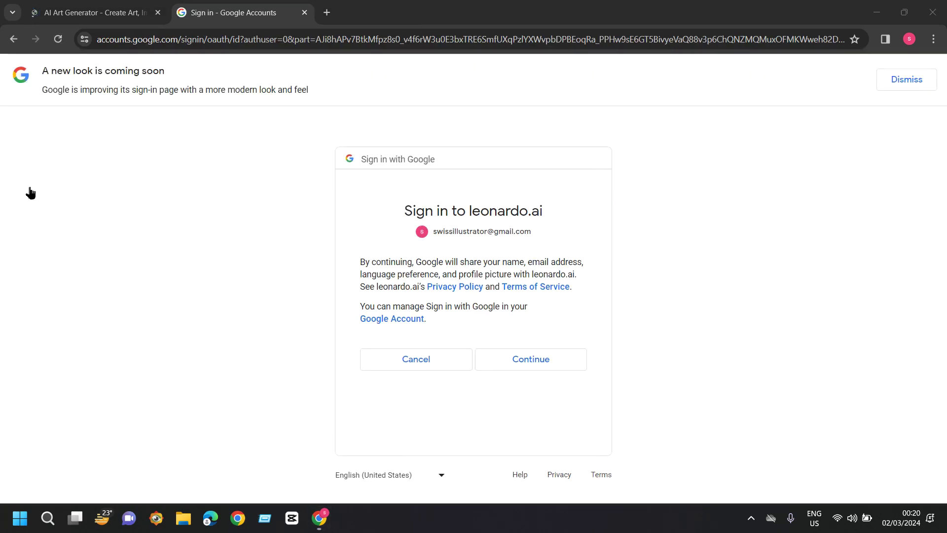
{"action": "left_click", "coordinate": [541, 360]}
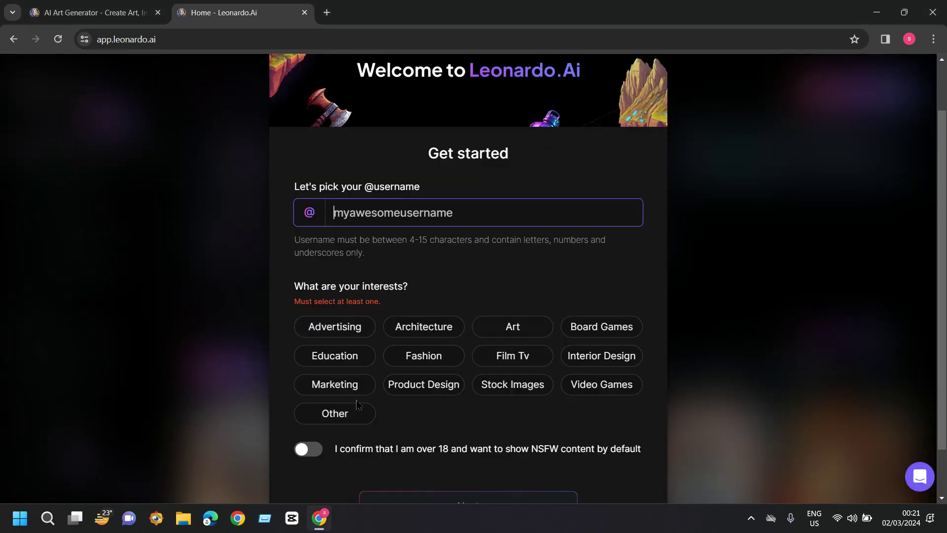
- Enter a username, pick Education, Architecture, Fashion, Art, Film Tv, Stock Images, Video Games, and enable NSFW
{"action": "scroll", "coordinate": [58, 200], "scroll_direction": "down", "scroll_amount": 1}
{"action": "type", "text": "swissrainn"}
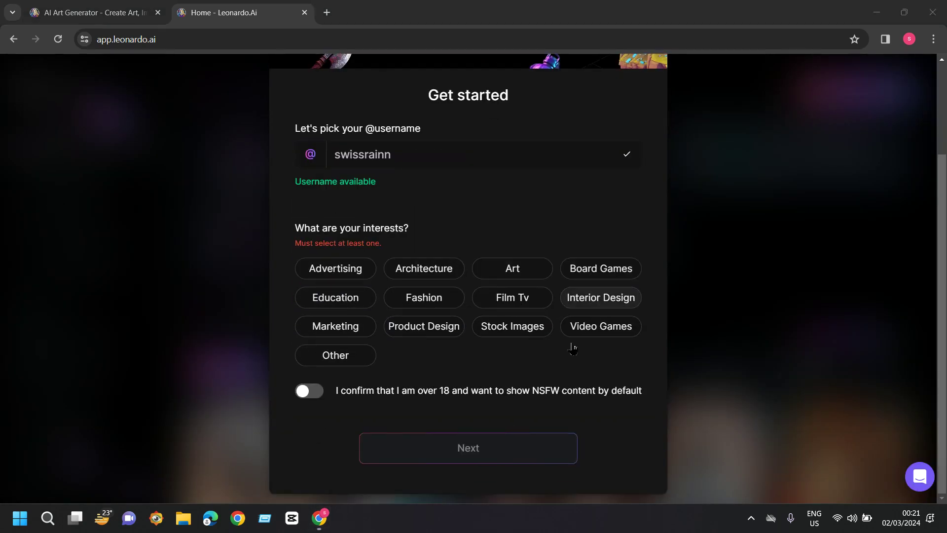
{"action": "left_click", "coordinate": [363, 301]}
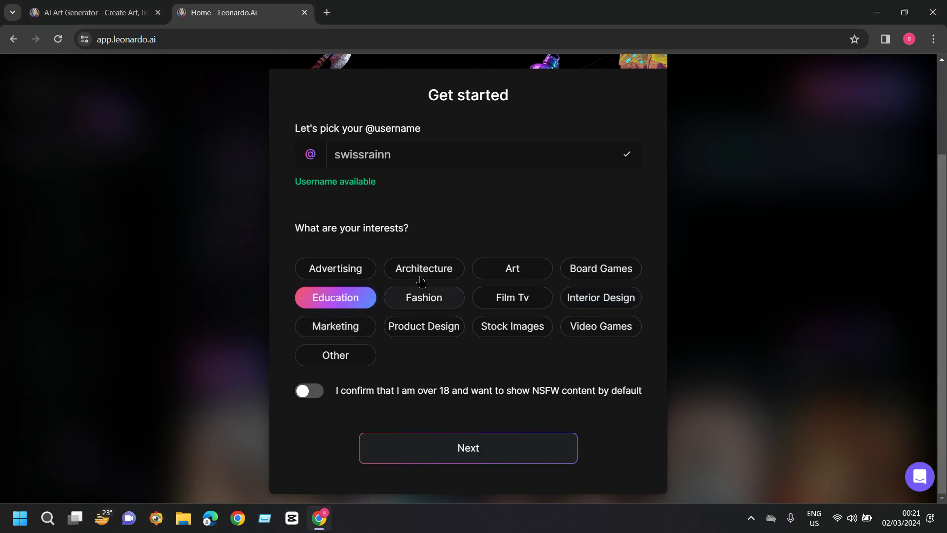
{"action": "left_click", "coordinate": [424, 276]}
{"action": "left_click", "coordinate": [444, 301]}
{"action": "left_click", "coordinate": [543, 274]}
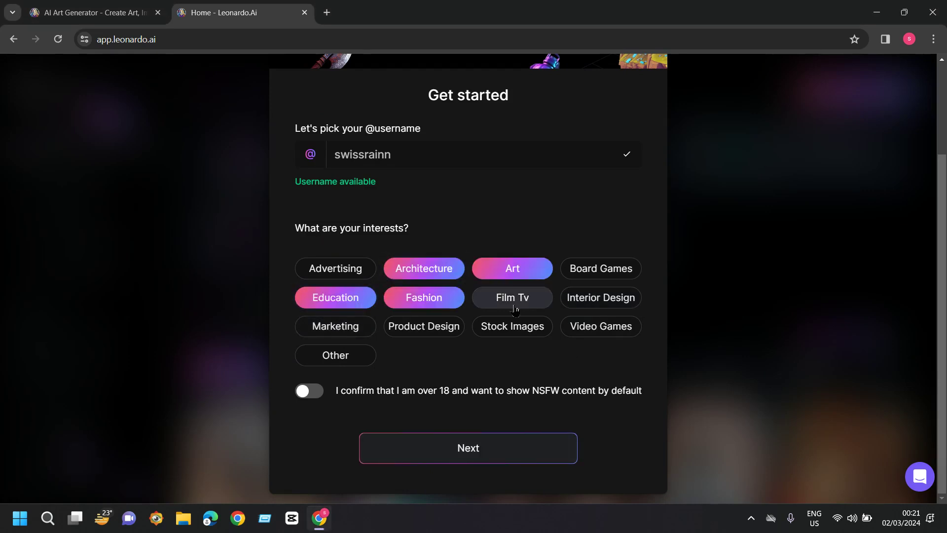
{"action": "left_click", "coordinate": [523, 303]}
{"action": "left_click", "coordinate": [500, 331]}
{"action": "left_click", "coordinate": [601, 326]}
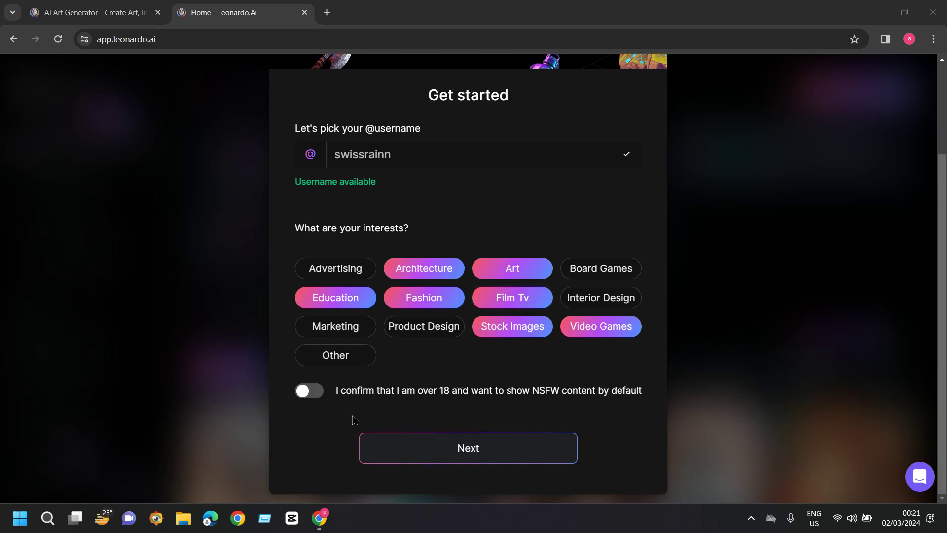
{"action": "left_click", "coordinate": [305, 394]}
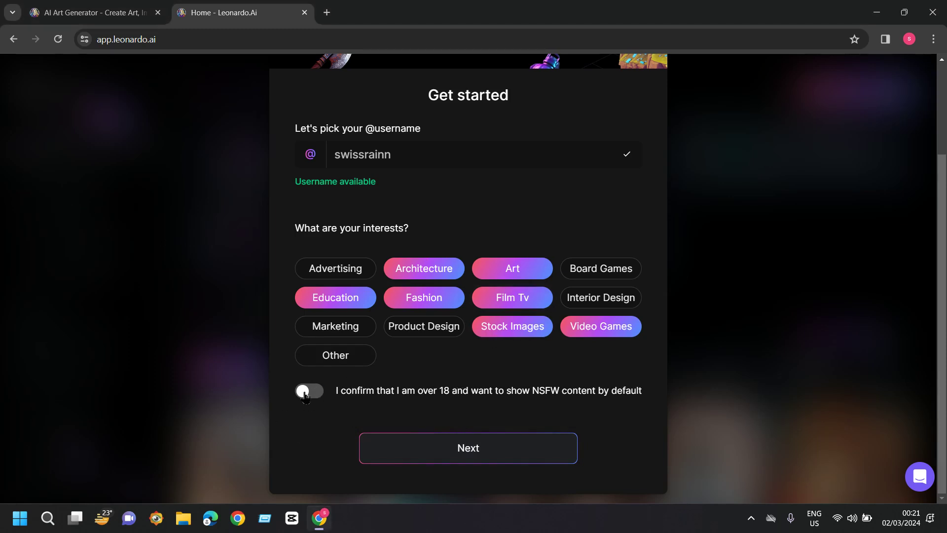
{"action": "left_click", "coordinate": [515, 461]}
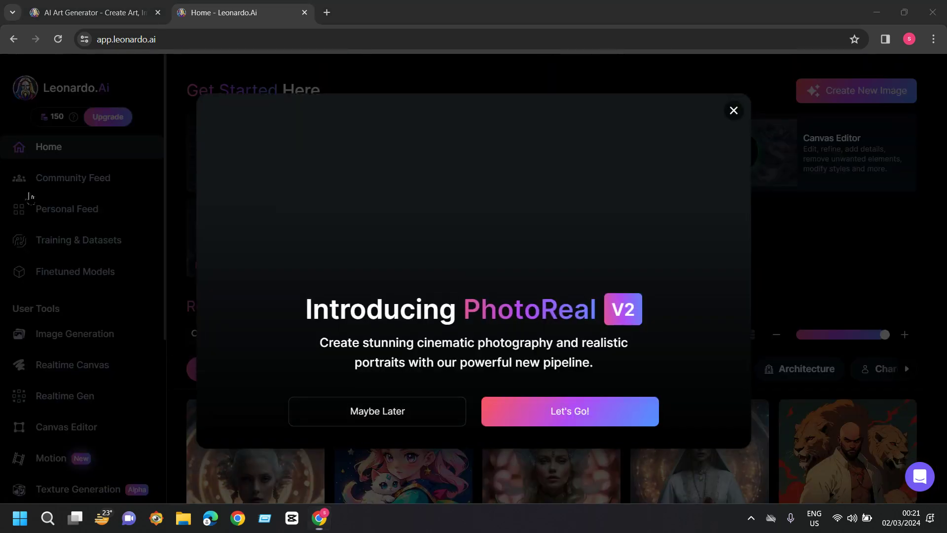
- Close the PhotoReal V2 pop-up with Maybe Later, then scroll the feed and return to the top
{"action": "left_click", "coordinate": [377, 410]}
{"action": "scroll", "coordinate": [606, 192], "scroll_direction": "down", "scroll_amount": 10}
{"action": "scroll", "coordinate": [607, 192], "scroll_direction": "down", "scroll_amount": 2}
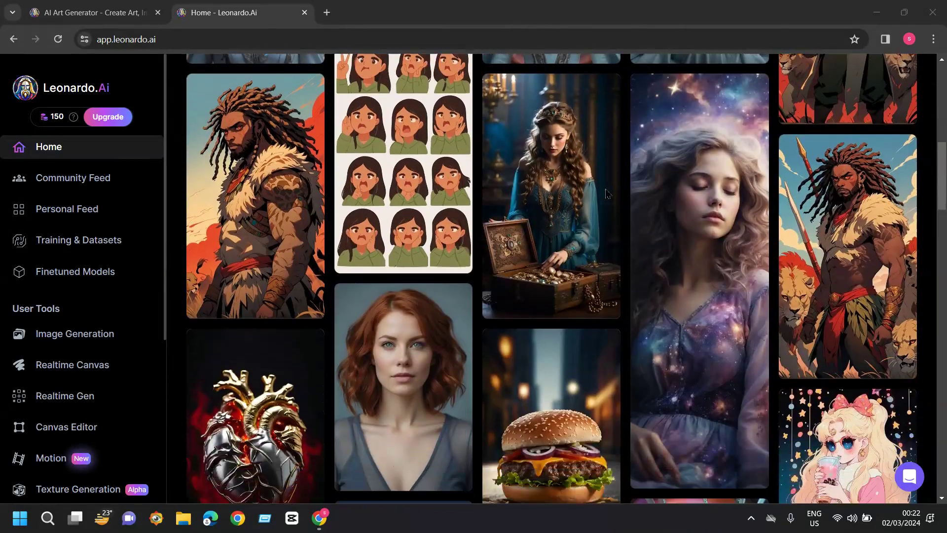
{"action": "scroll", "coordinate": [608, 194], "scroll_direction": "down", "scroll_amount": 3}
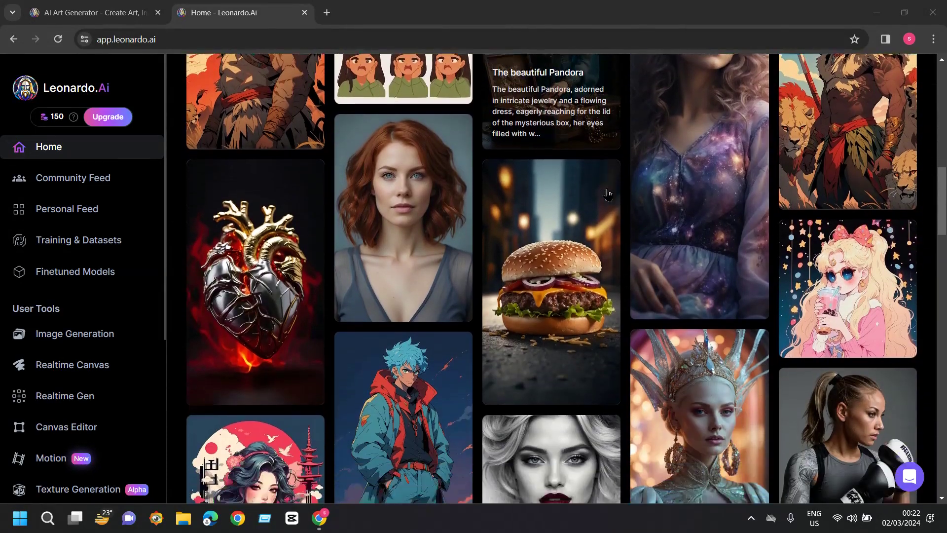
{"action": "key", "text": "Home"}
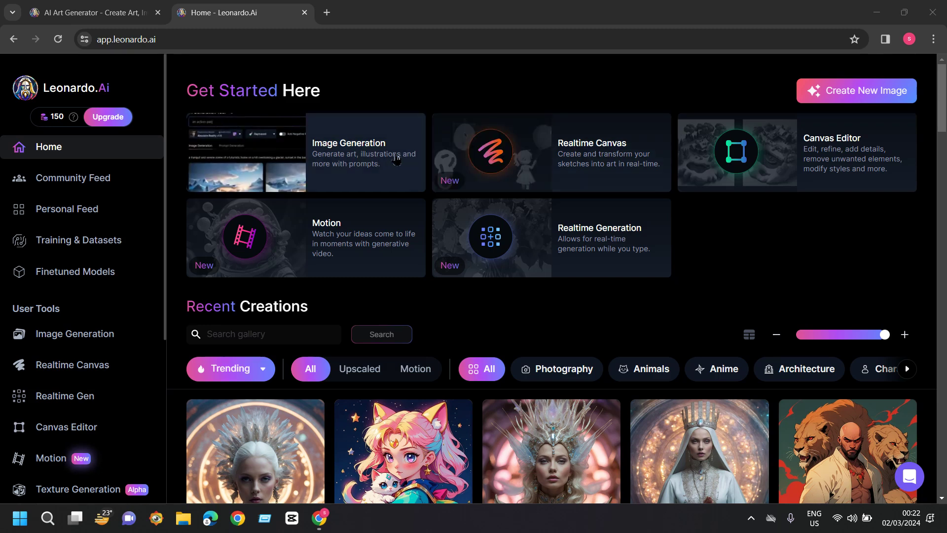
- Open the Image Generation card and look through the left settings sidebar
{"action": "left_click", "coordinate": [351, 163]}
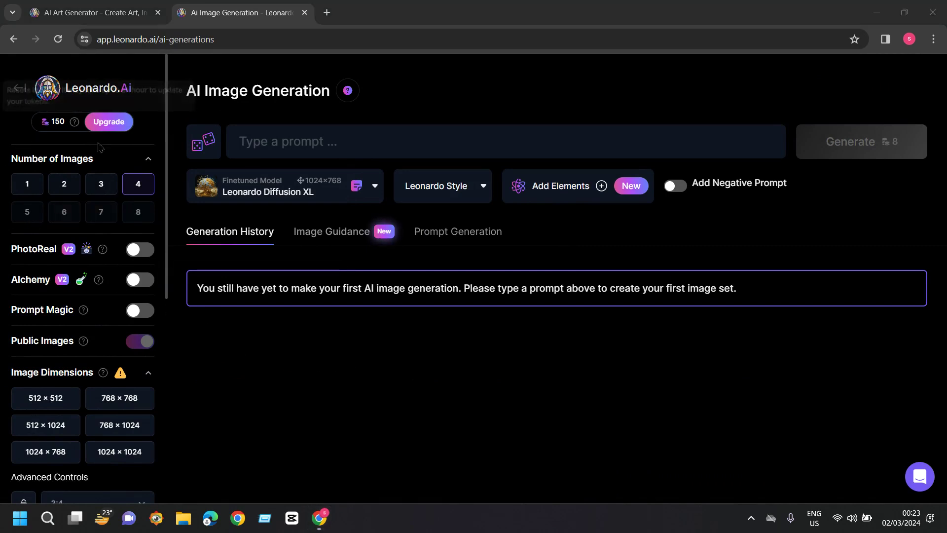
{"action": "scroll", "coordinate": [79, 330], "scroll_direction": "down", "scroll_amount": 3}
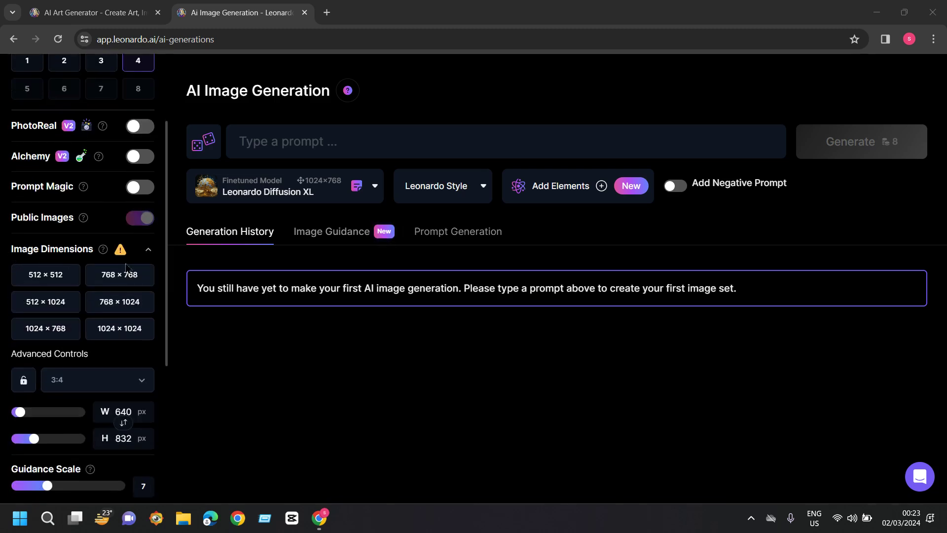
{"action": "scroll", "coordinate": [125, 267], "scroll_direction": "down", "scroll_amount": 1}
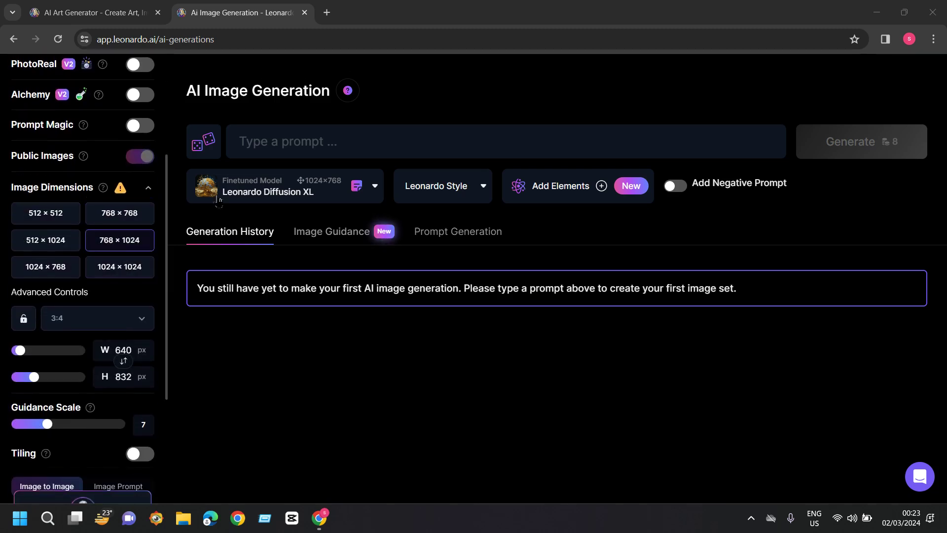
{"action": "scroll", "coordinate": [29, 198], "scroll_direction": "up", "scroll_amount": 4}
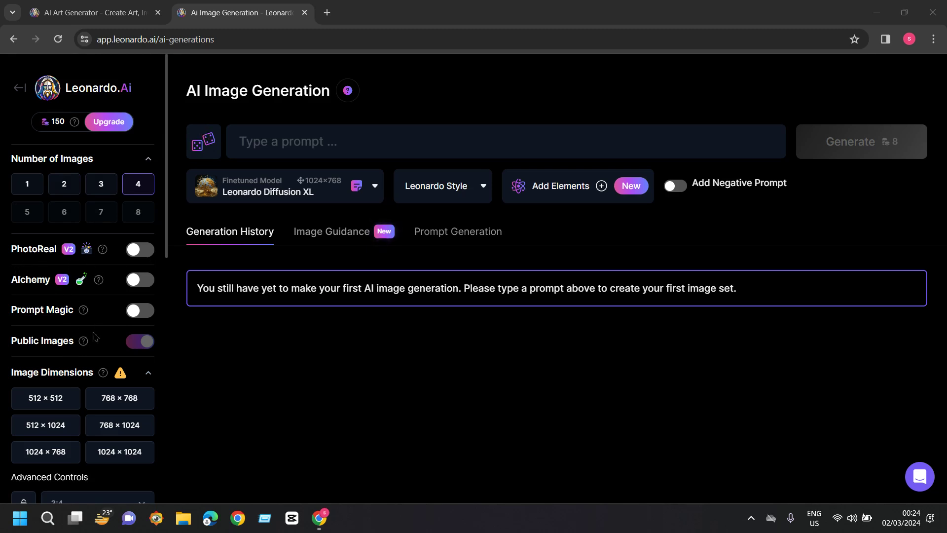
{"action": "scroll", "coordinate": [94, 337], "scroll_direction": "down", "scroll_amount": 1}
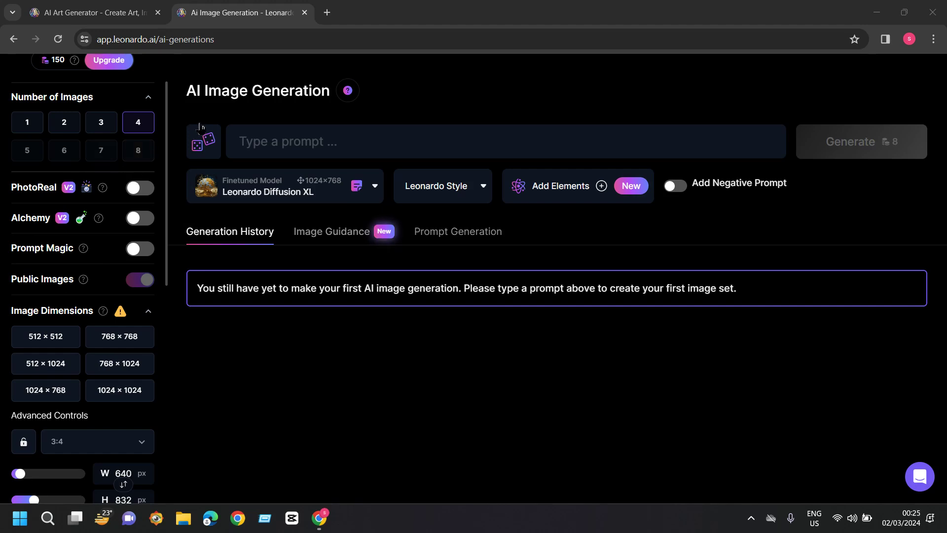
{"action": "scroll", "coordinate": [148, 163], "scroll_direction": "up", "scroll_amount": 2}
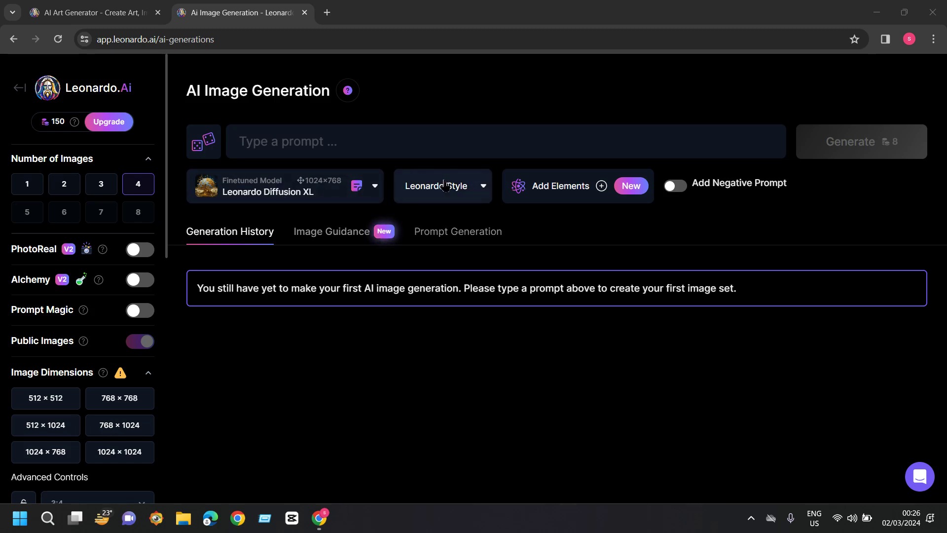
- Set the Leonardo Style to None and open the Elements picker past its intro
{"action": "left_click", "coordinate": [410, 193]}
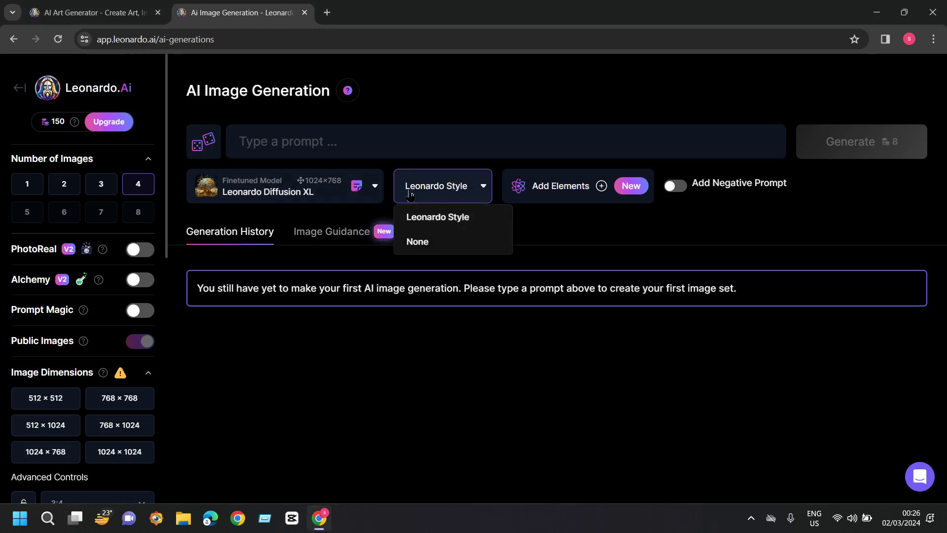
{"action": "left_click", "coordinate": [435, 242]}
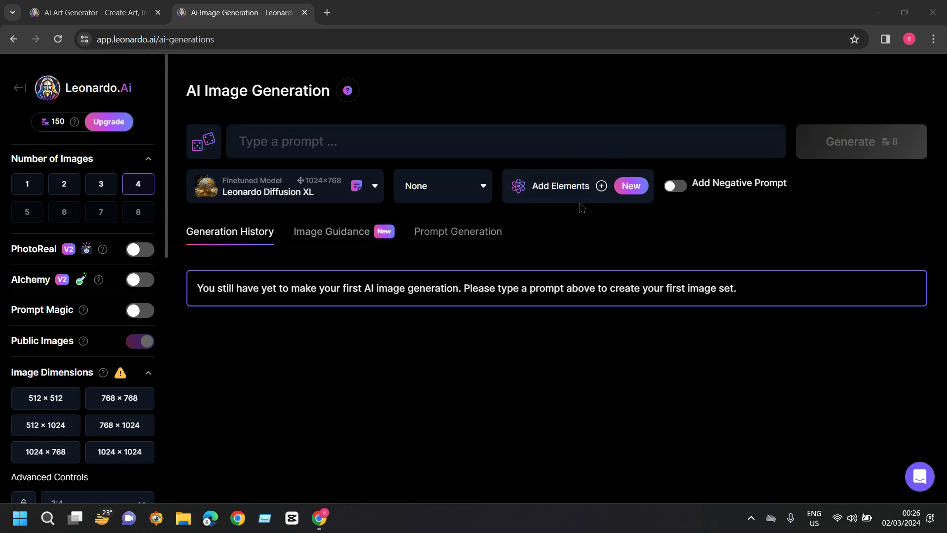
{"action": "left_click", "coordinate": [588, 189]}
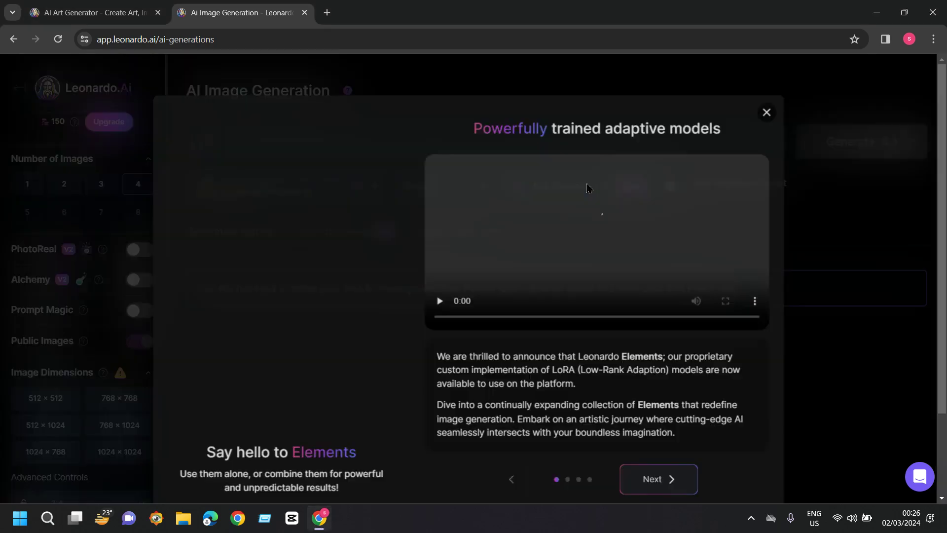
{"action": "scroll", "coordinate": [629, 240], "scroll_direction": "down", "scroll_amount": 2}
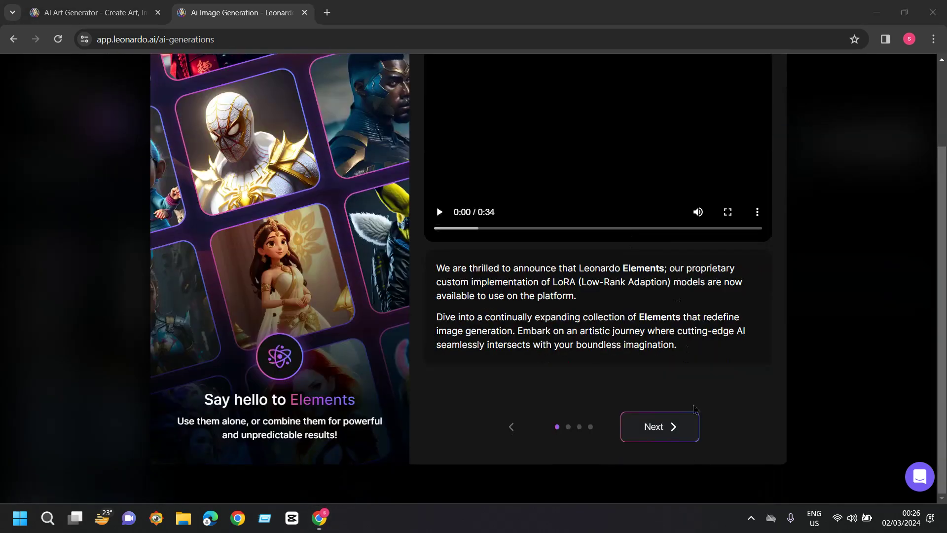
{"action": "left_click", "coordinate": [688, 427]}
{"action": "left_click", "coordinate": [84, 134]}
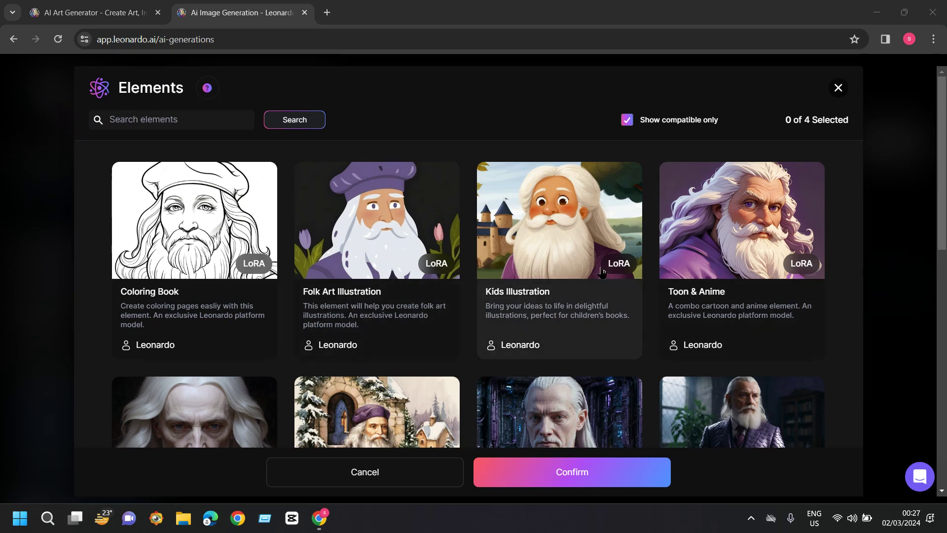
- Select Coloring Book, Folk Art Illustration, Kids Illustration and Toon & Anime, then confirm
{"action": "scroll", "coordinate": [602, 273], "scroll_direction": "down", "scroll_amount": 1}
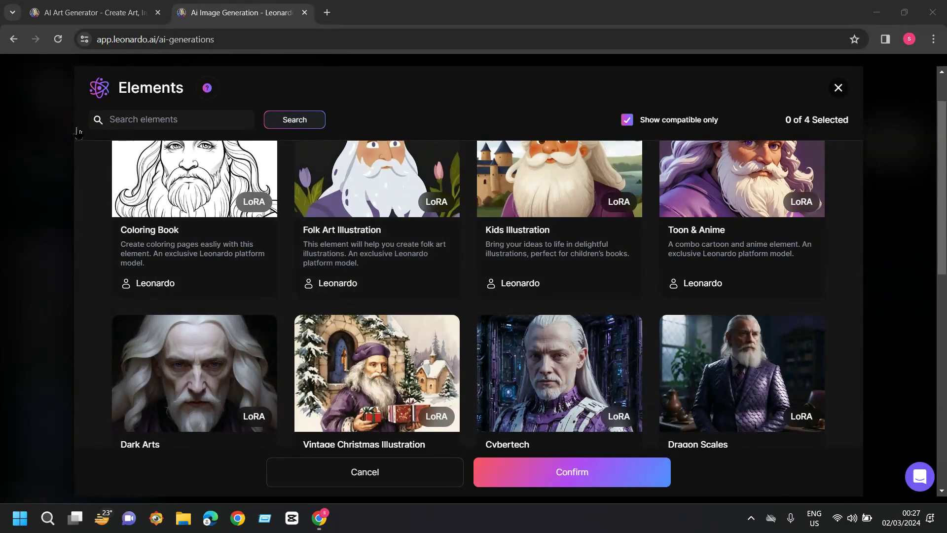
{"action": "scroll", "coordinate": [77, 132], "scroll_direction": "up", "scroll_amount": 1}
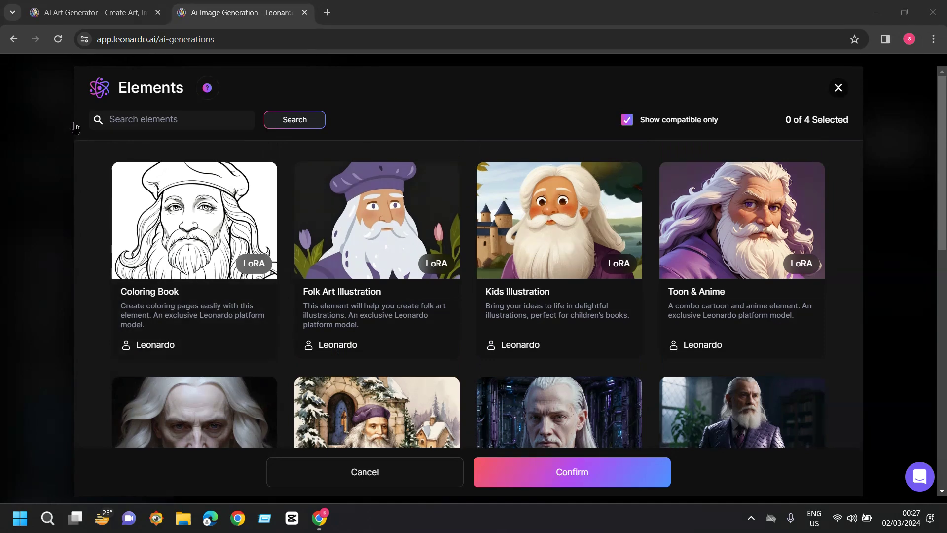
{"action": "left_click", "coordinate": [207, 255]}
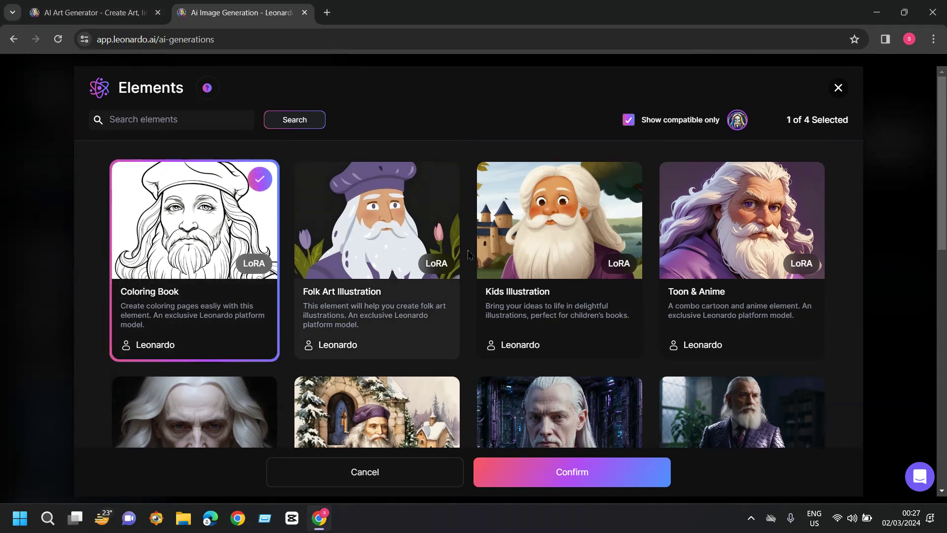
{"action": "left_click", "coordinate": [358, 255]}
{"action": "left_click", "coordinate": [516, 248]}
{"action": "left_click", "coordinate": [729, 231]}
{"action": "scroll", "coordinate": [691, 246], "scroll_direction": "down", "scroll_amount": 2}
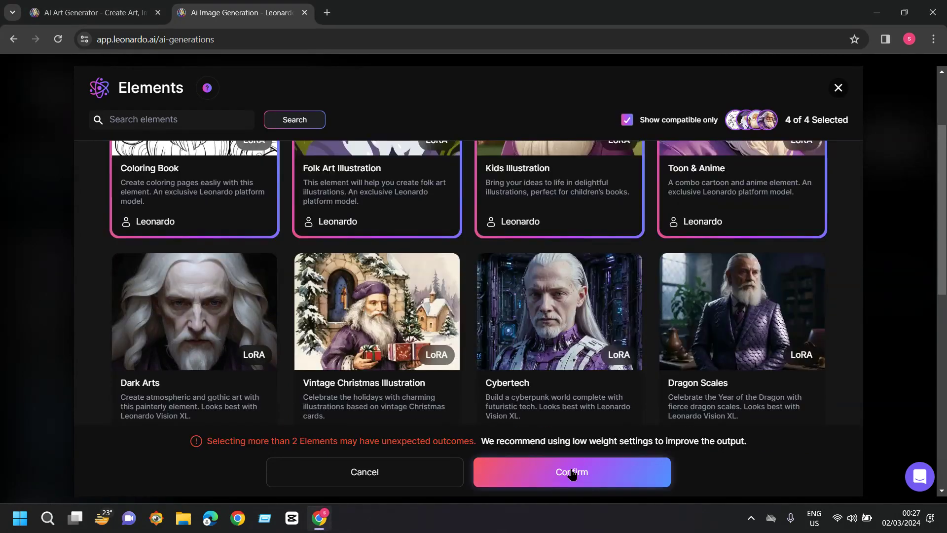
{"action": "left_click", "coordinate": [570, 474]}
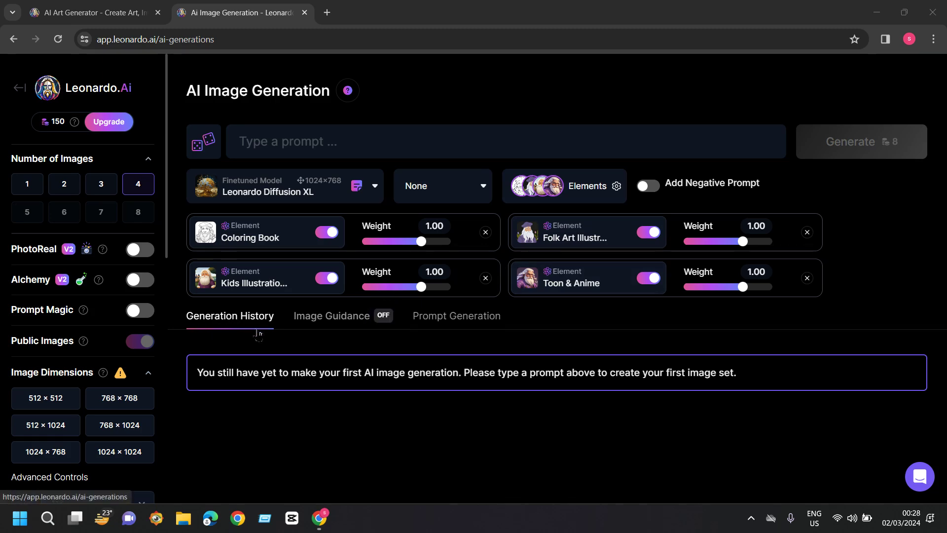
- Raise Folk Art's weight to 1.30 and Toon & Anime's to 1.50, and enable the negative prompt
{"action": "left_click", "coordinate": [296, 316]}
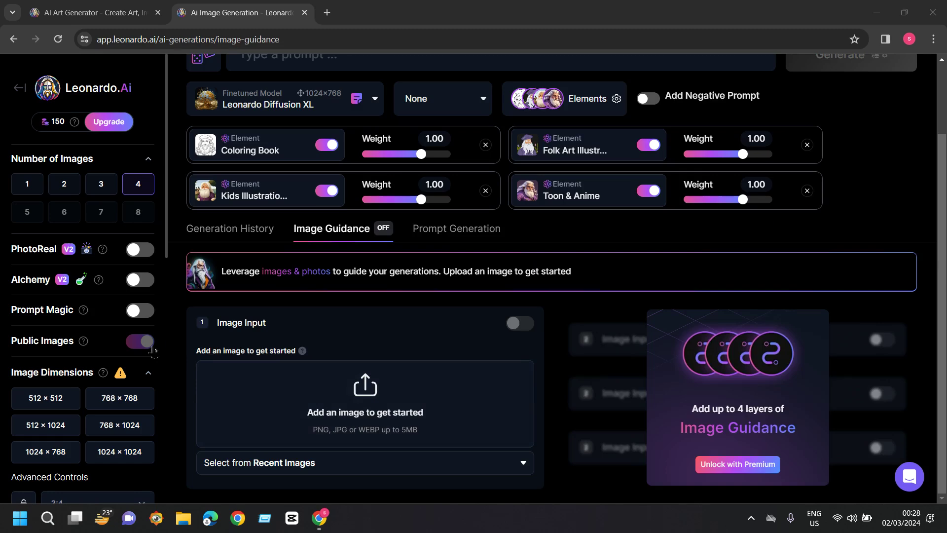
{"action": "scroll", "coordinate": [153, 352], "scroll_direction": "up", "scroll_amount": 2}
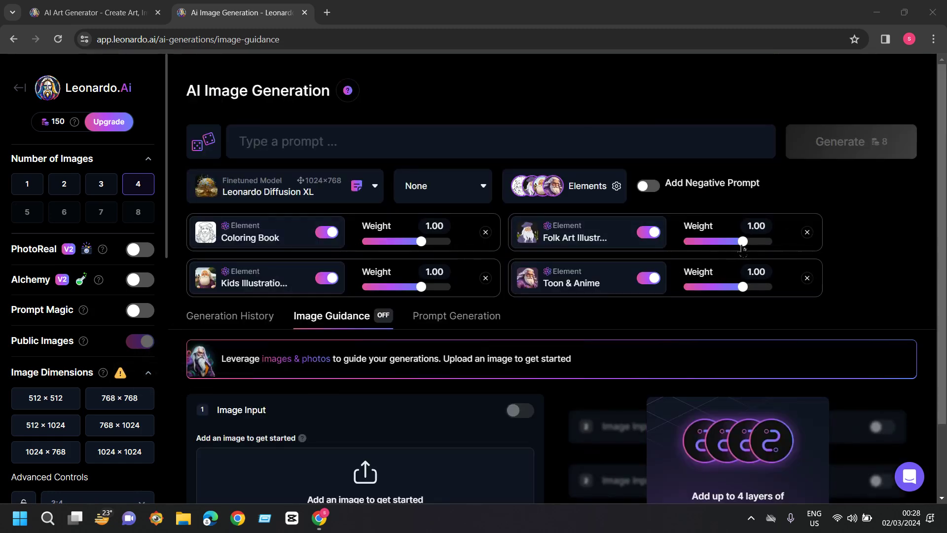
{"action": "left_click_drag", "start_coordinate": [742, 242], "coordinate": [751, 241]}
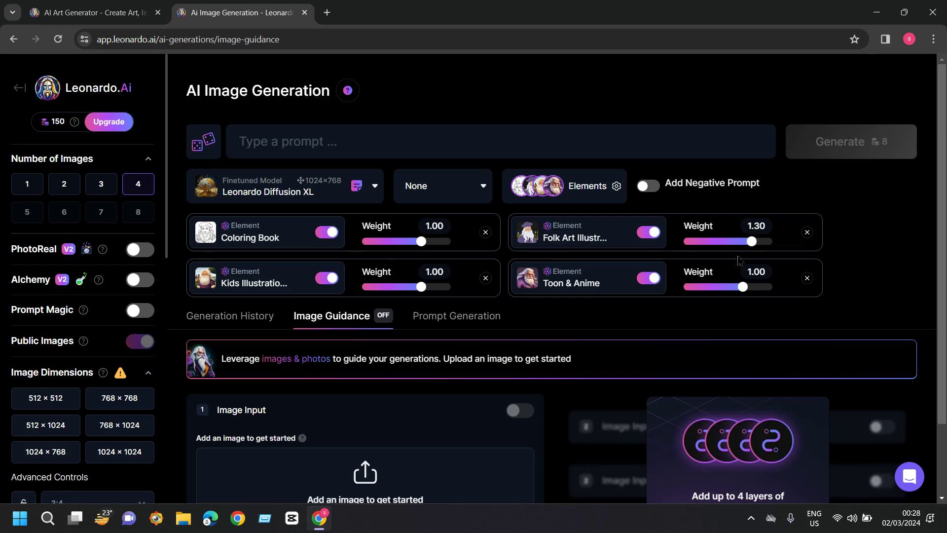
{"action": "left_click_drag", "start_coordinate": [747, 290], "coordinate": [758, 288]}
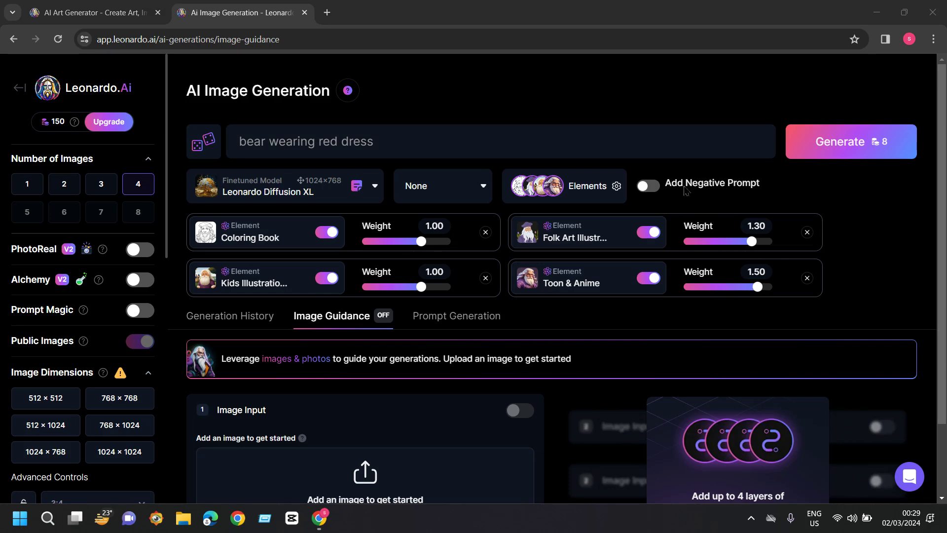
{"action": "left_click", "coordinate": [647, 186]}
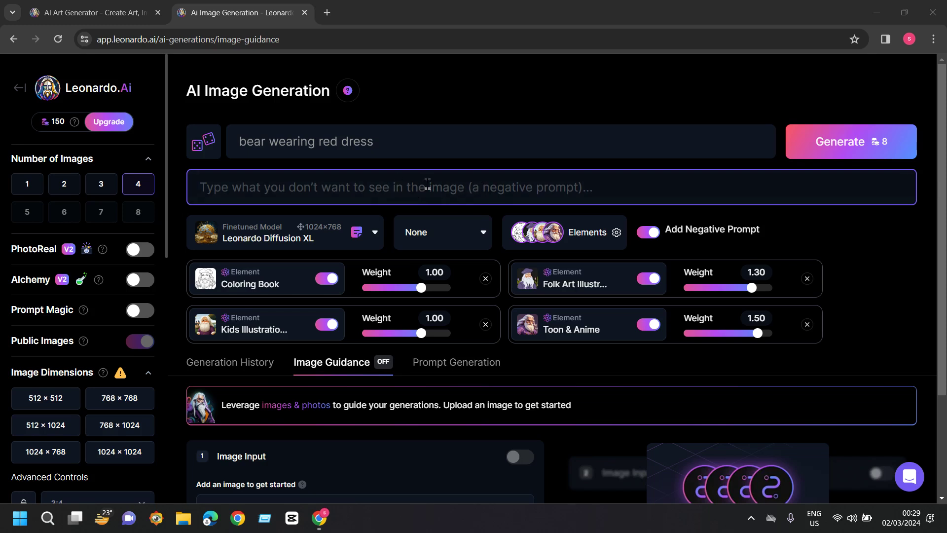
- Enter negative prompt 'a car', set Number of Images to 2 and generate
{"action": "type", "text": "a car"}
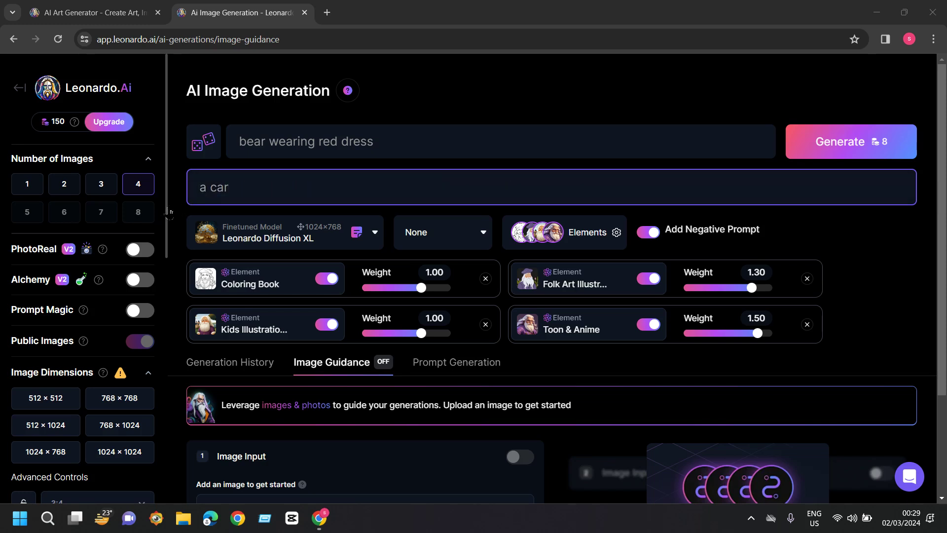
{"action": "left_click", "coordinate": [70, 189]}
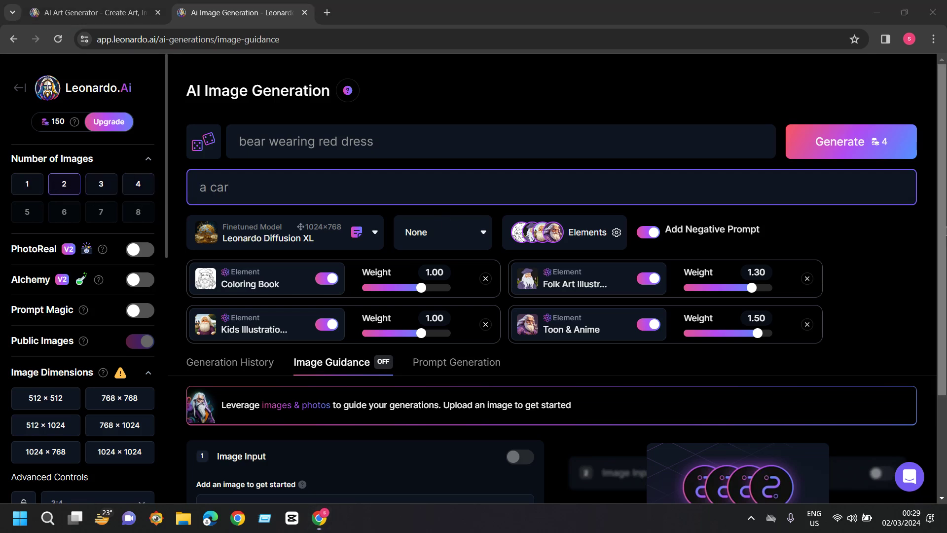
{"action": "left_click", "coordinate": [885, 153]}
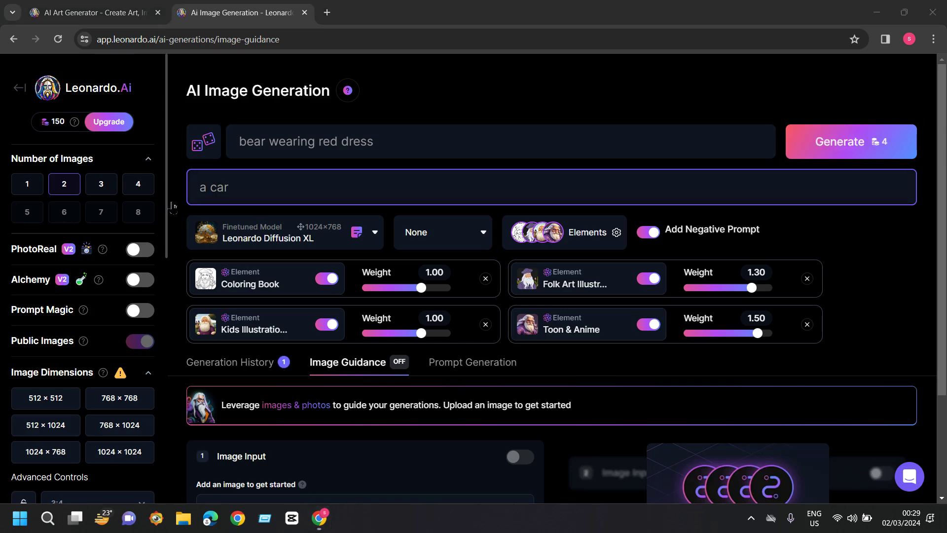
- Browse the generated bear images in the Generation History
{"action": "scroll", "coordinate": [174, 207], "scroll_direction": "down", "scroll_amount": 1}
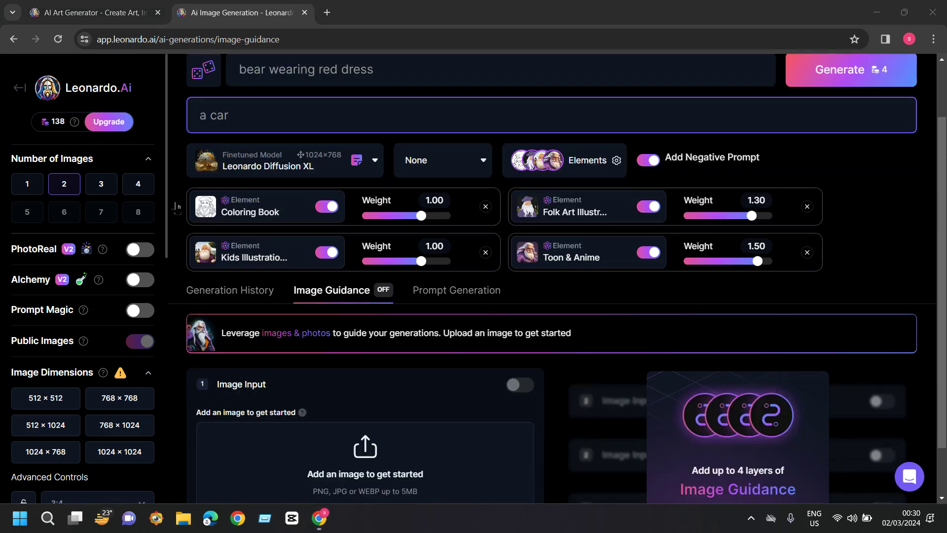
{"action": "left_click", "coordinate": [229, 291]}
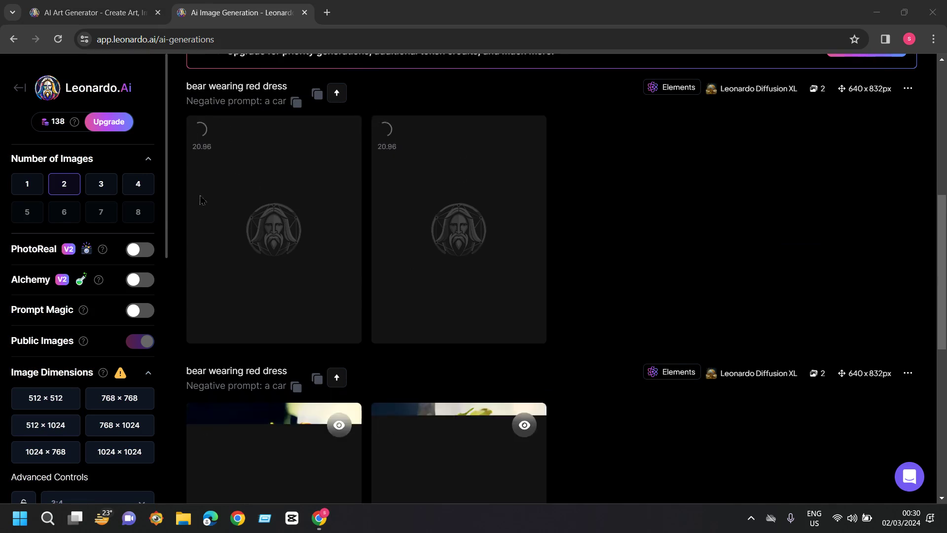
{"action": "scroll", "coordinate": [182, 204], "scroll_direction": "up", "scroll_amount": 5}
{"action": "scroll", "coordinate": [183, 205], "scroll_direction": "up", "scroll_amount": 3}
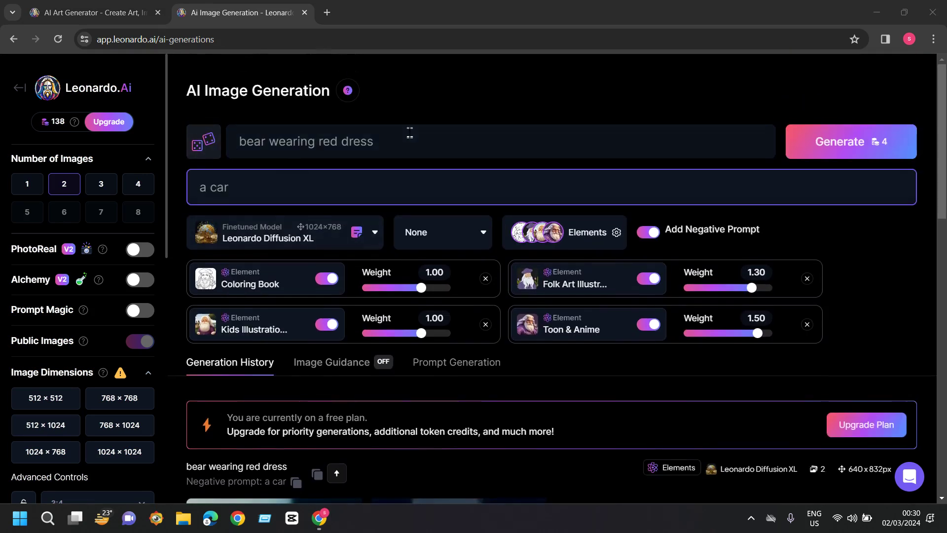
{"action": "scroll", "coordinate": [258, 176], "scroll_direction": "down", "scroll_amount": 2}
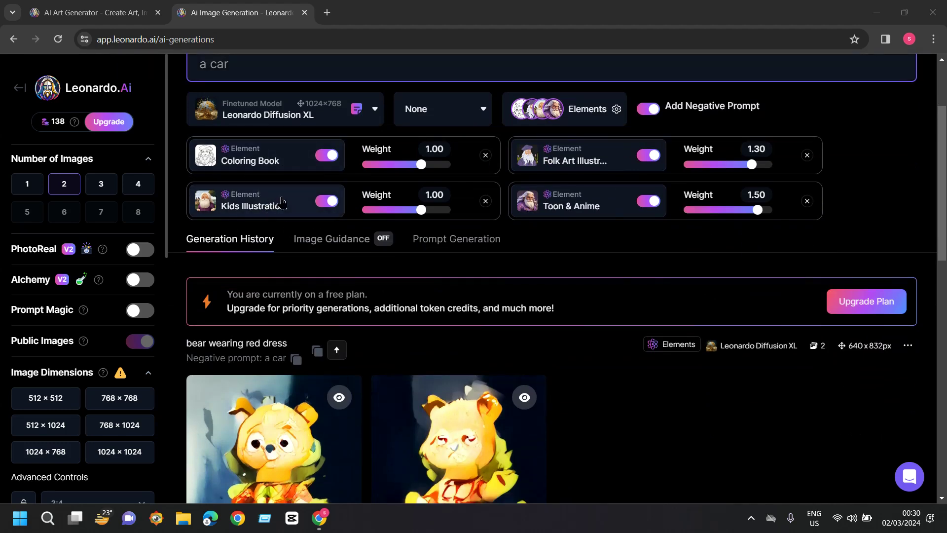
{"action": "scroll", "coordinate": [288, 203], "scroll_direction": "down", "scroll_amount": 4}
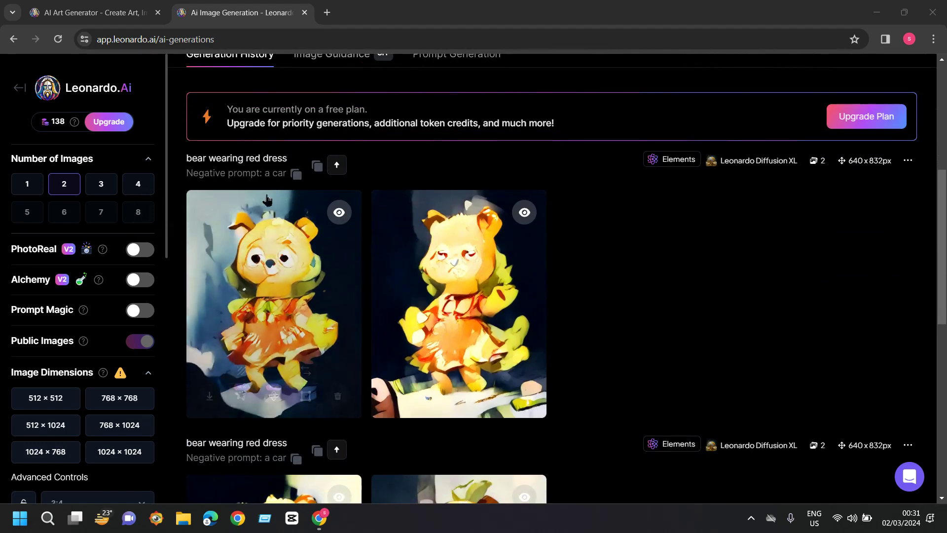
{"action": "scroll", "coordinate": [325, 340], "scroll_direction": "down", "scroll_amount": 7}
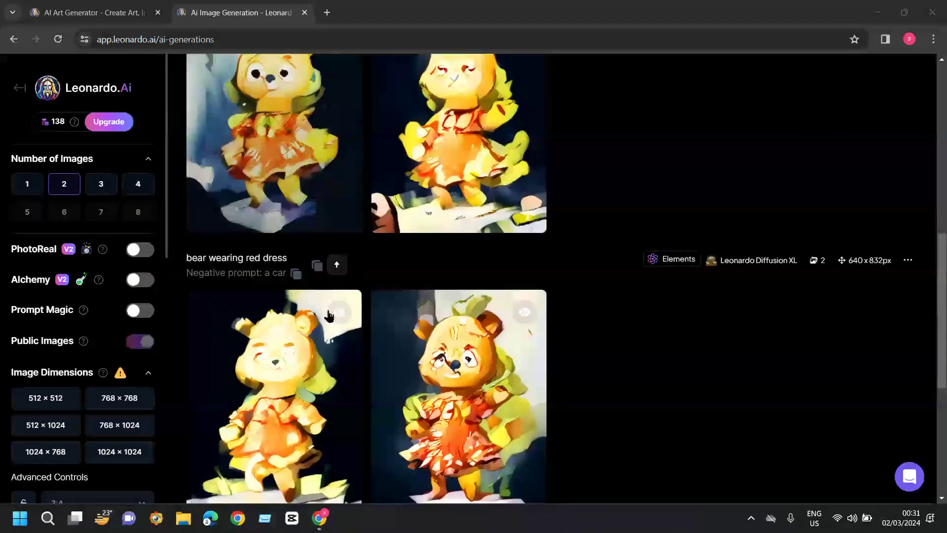
{"action": "scroll", "coordinate": [332, 340], "scroll_direction": "down", "scroll_amount": 10}
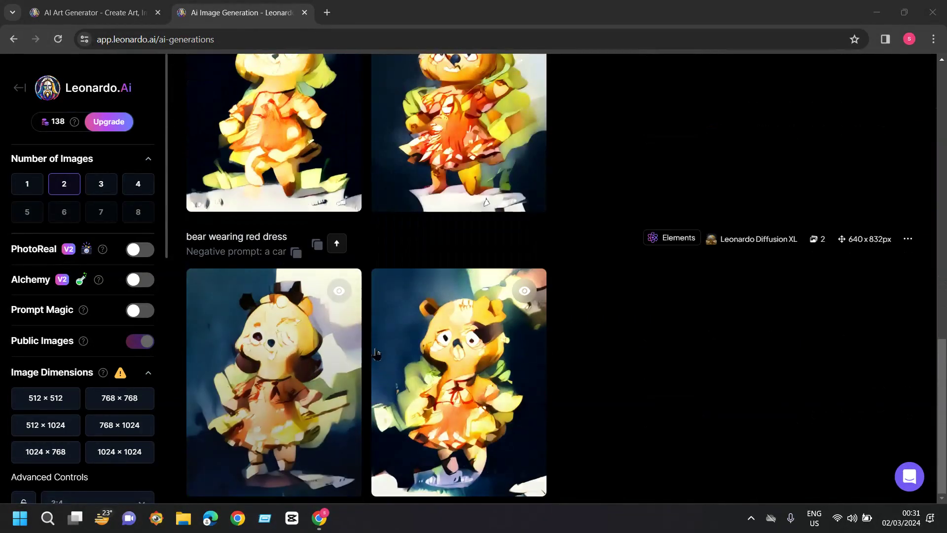
{"action": "scroll", "coordinate": [261, 306], "scroll_direction": "up", "scroll_amount": 20}
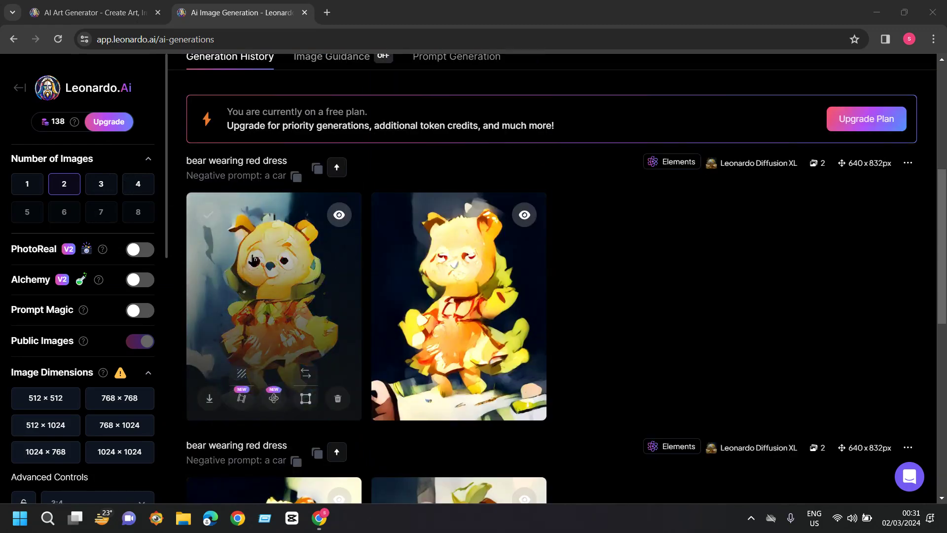
- Download the first bear image as Default_bear_wearing_red_dress_1.jpg and open it from Chrome's downloads
{"action": "left_click", "coordinate": [324, 271]}
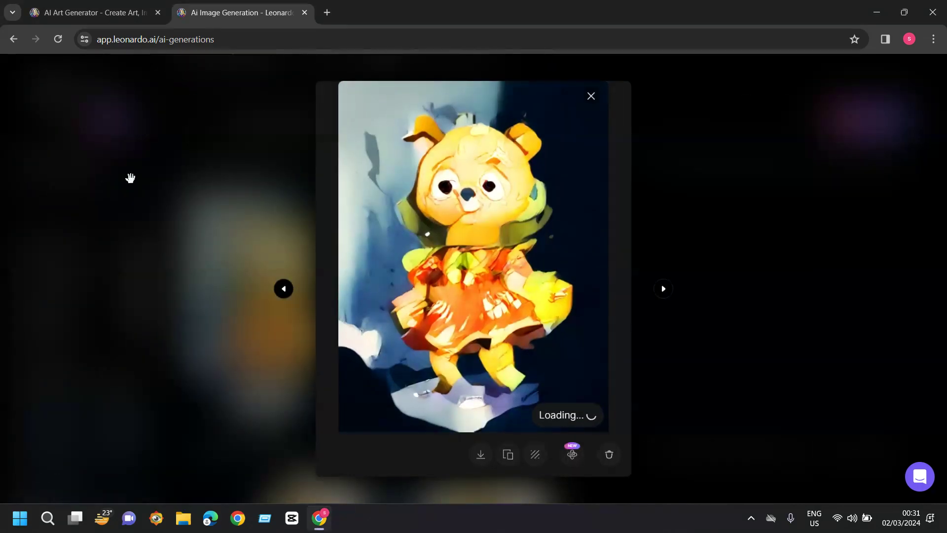
{"action": "left_click", "coordinate": [482, 452]}
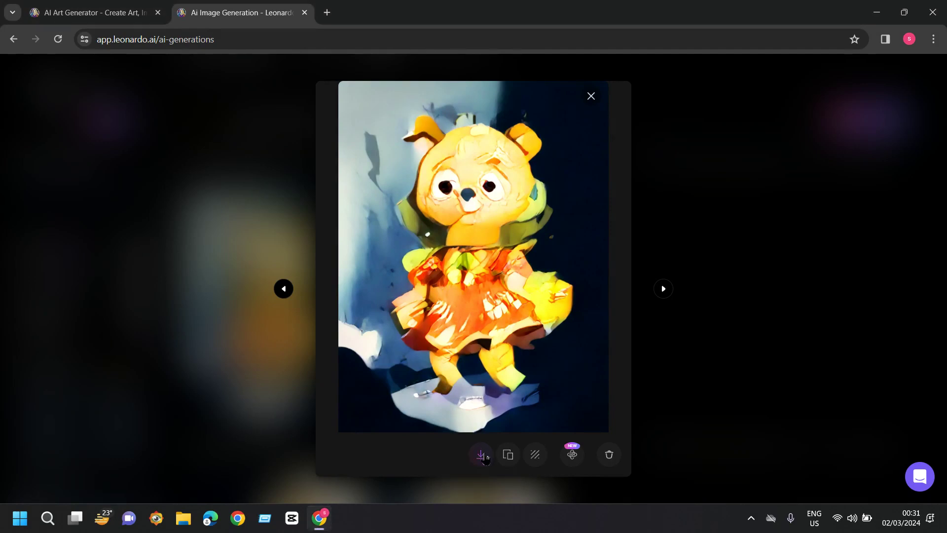
{"action": "left_click", "coordinate": [874, 47]}
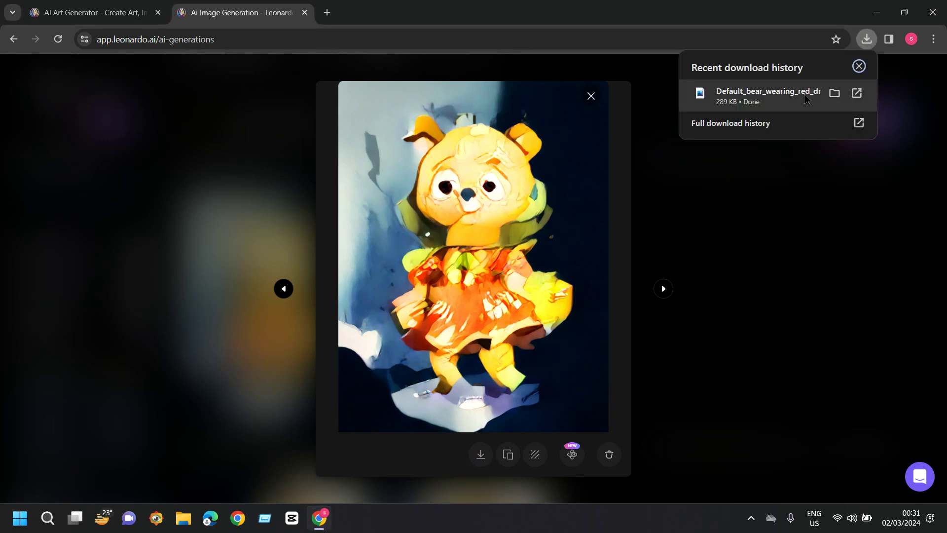
{"action": "left_click", "coordinate": [799, 100]}
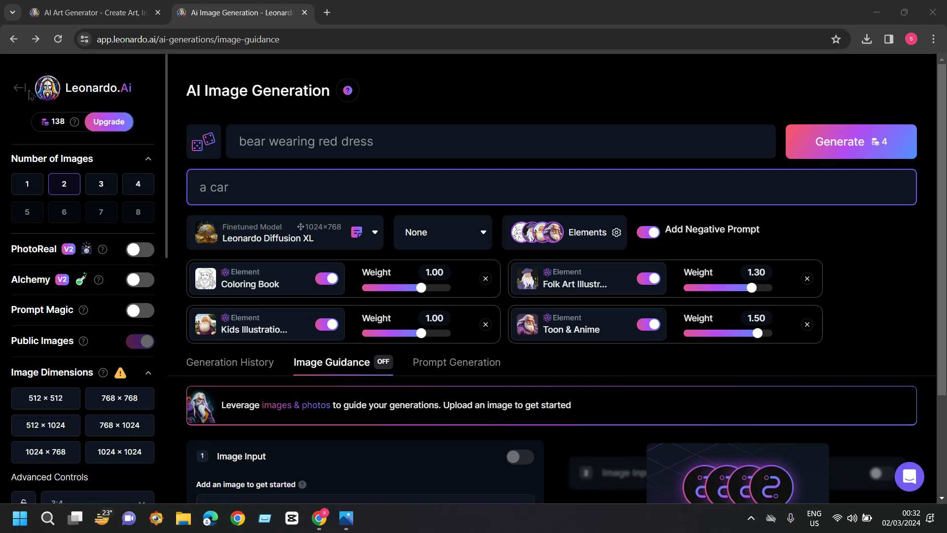
- Open the Community Feed and scroll through the shared images
{"action": "left_click", "coordinate": [29, 94]}
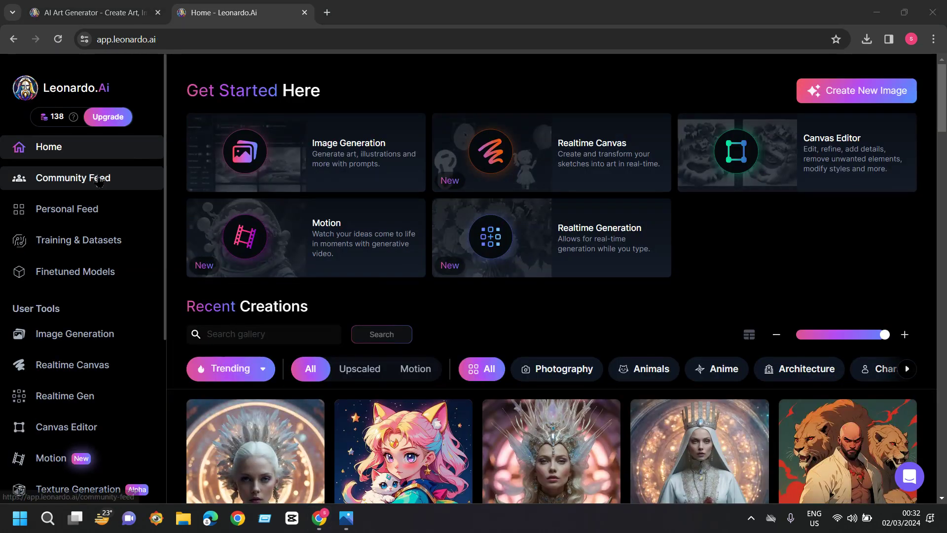
{"action": "left_click", "coordinate": [83, 182]}
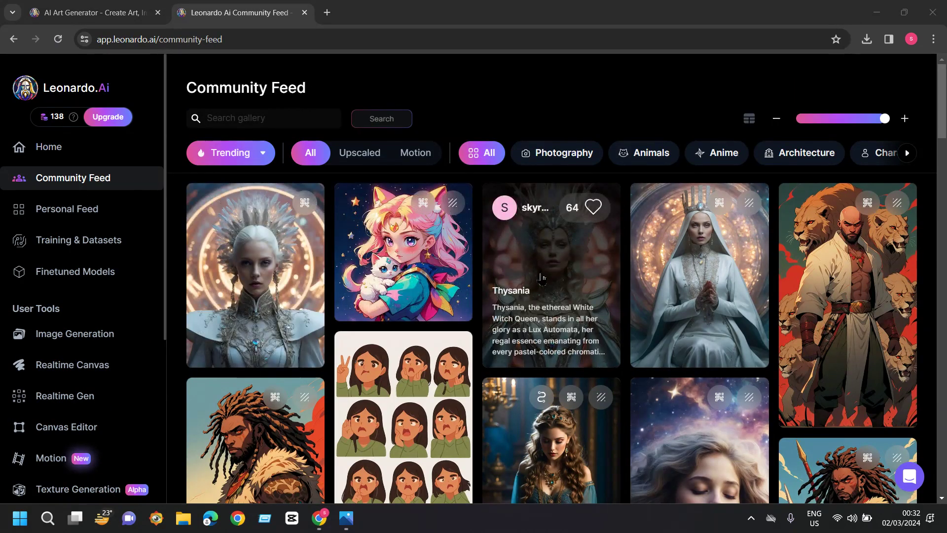
{"action": "scroll", "coordinate": [541, 279], "scroll_direction": "down", "scroll_amount": 3}
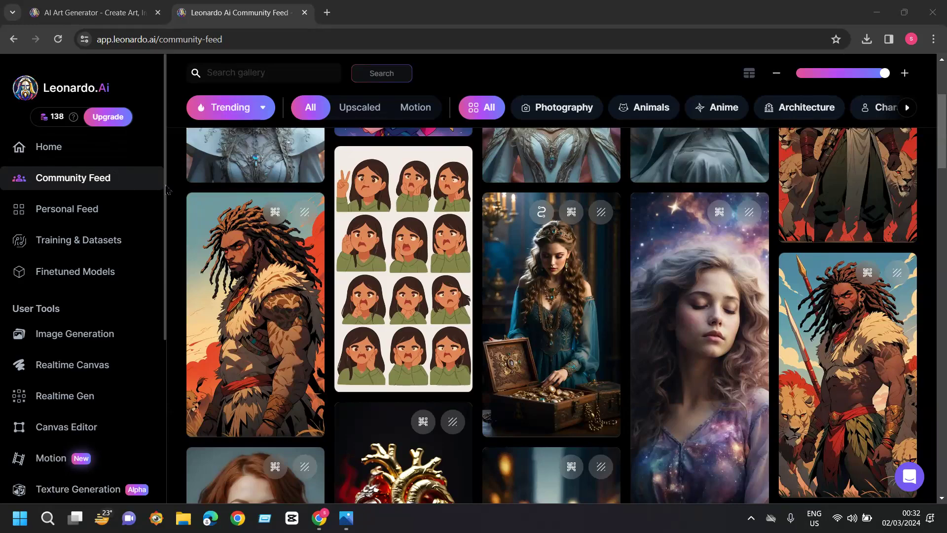
{"action": "scroll", "coordinate": [293, 263], "scroll_direction": "down", "scroll_amount": 3}
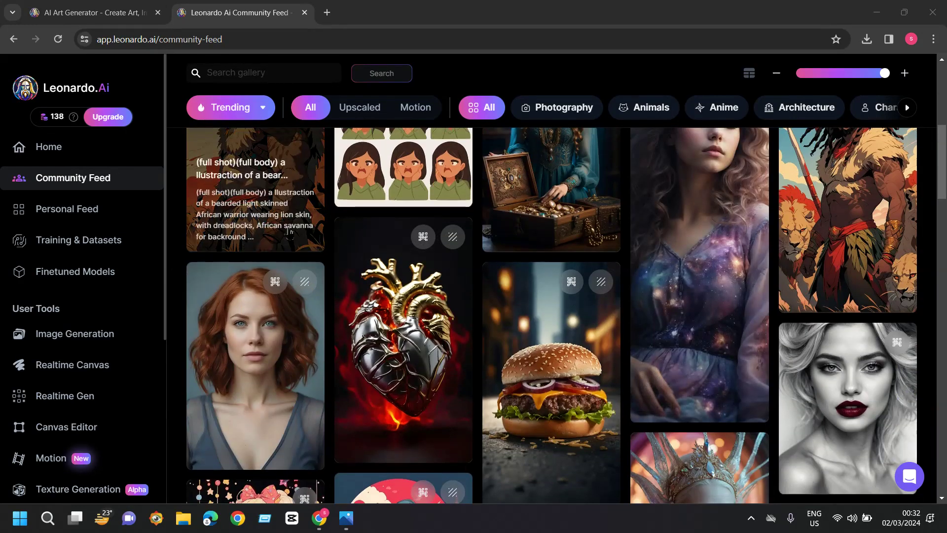
{"action": "scroll", "coordinate": [290, 231], "scroll_direction": "down", "scroll_amount": 1}
{"action": "scroll", "coordinate": [578, 274], "scroll_direction": "down", "scroll_amount": 3}
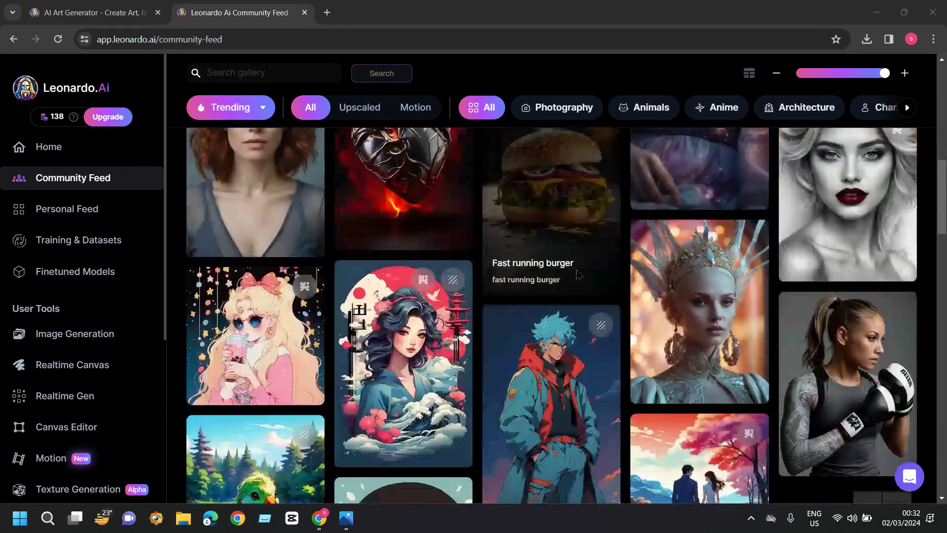
{"action": "scroll", "coordinate": [578, 274], "scroll_direction": "down", "scroll_amount": 4}
{"action": "scroll", "coordinate": [552, 276], "scroll_direction": "down", "scroll_amount": 2}
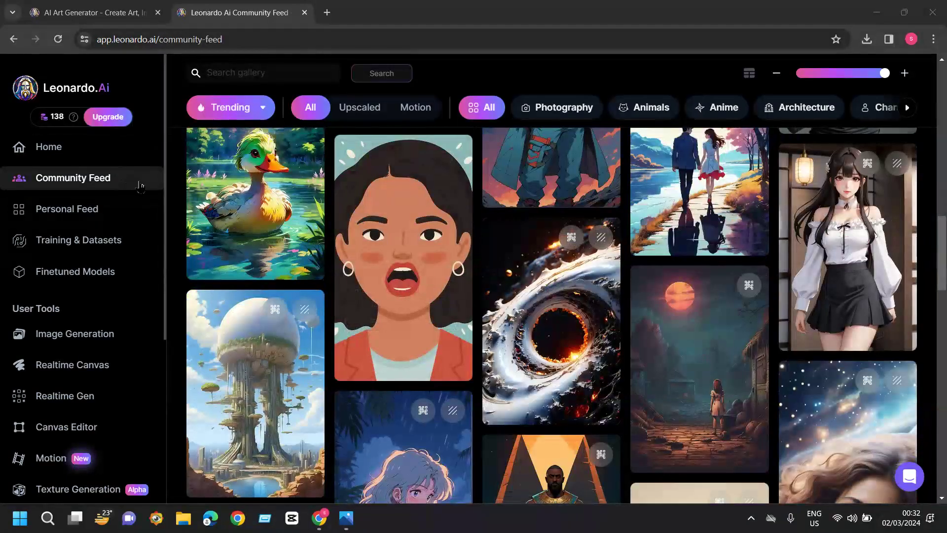
- Filter the feed to Photography, browse it, then return to the Home page
{"action": "left_click", "coordinate": [592, 107]}
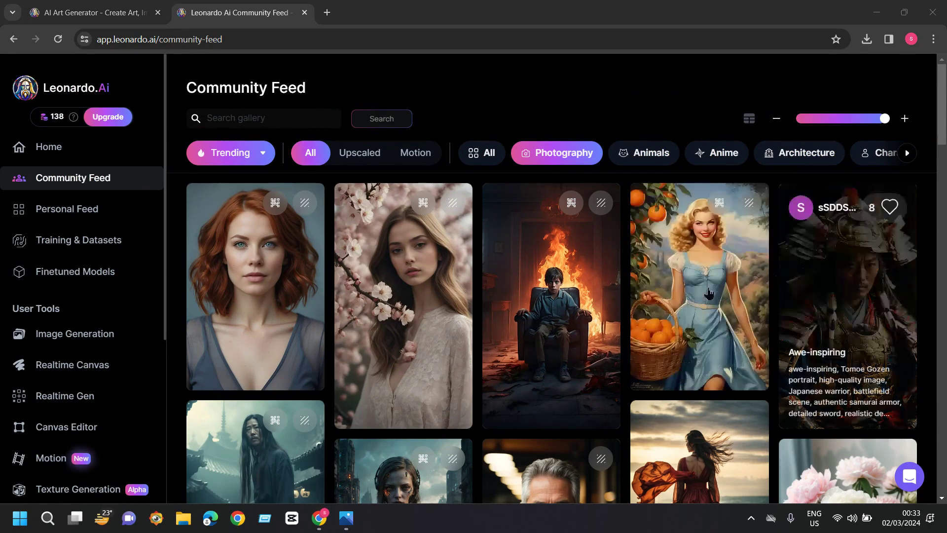
{"action": "scroll", "coordinate": [424, 345], "scroll_direction": "down", "scroll_amount": 5}
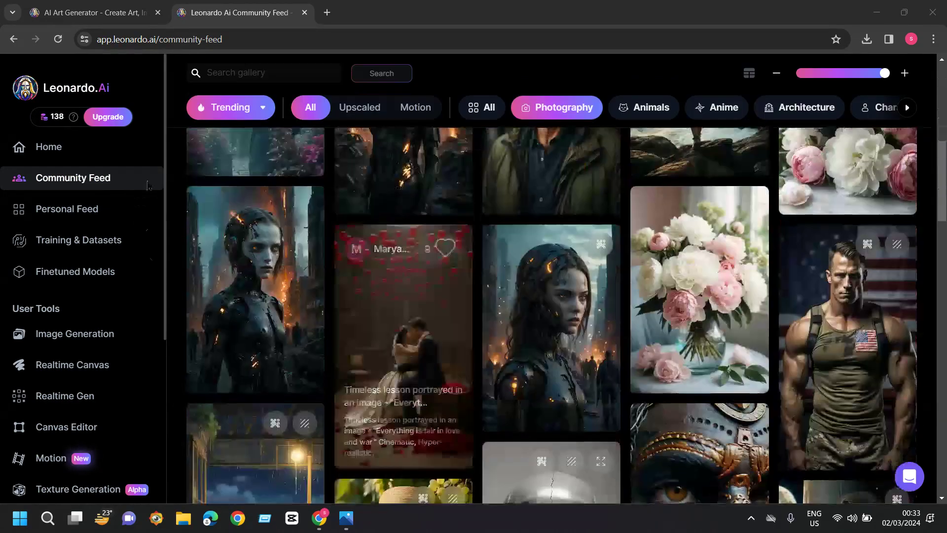
{"action": "left_click", "coordinate": [100, 176]}
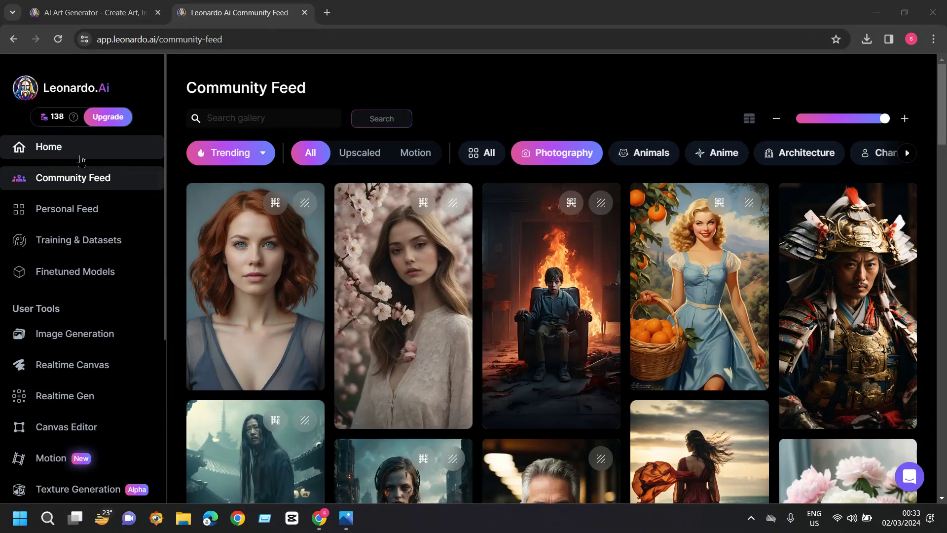
{"action": "left_click", "coordinate": [52, 153]}
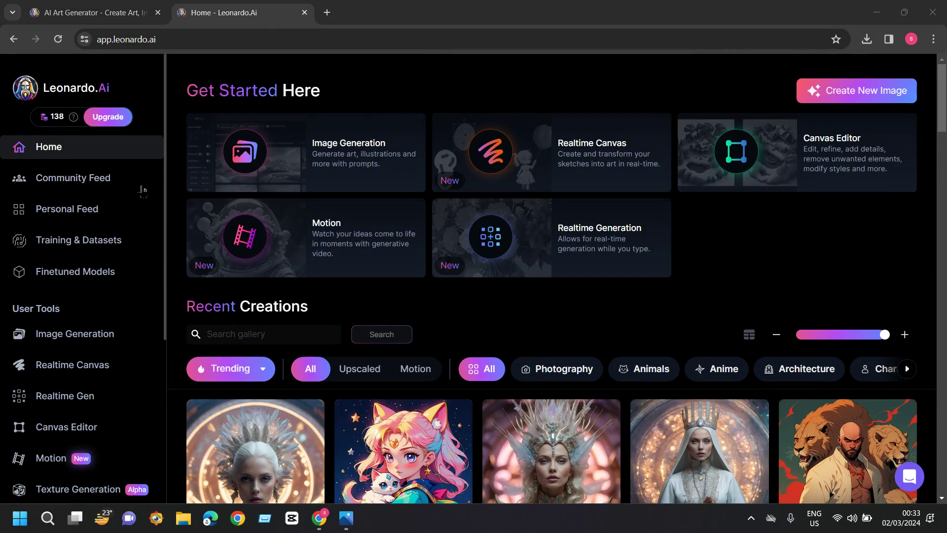
- Open the Realtime Canvas and sketch a blue looping stroke
{"action": "left_click", "coordinate": [610, 157]}
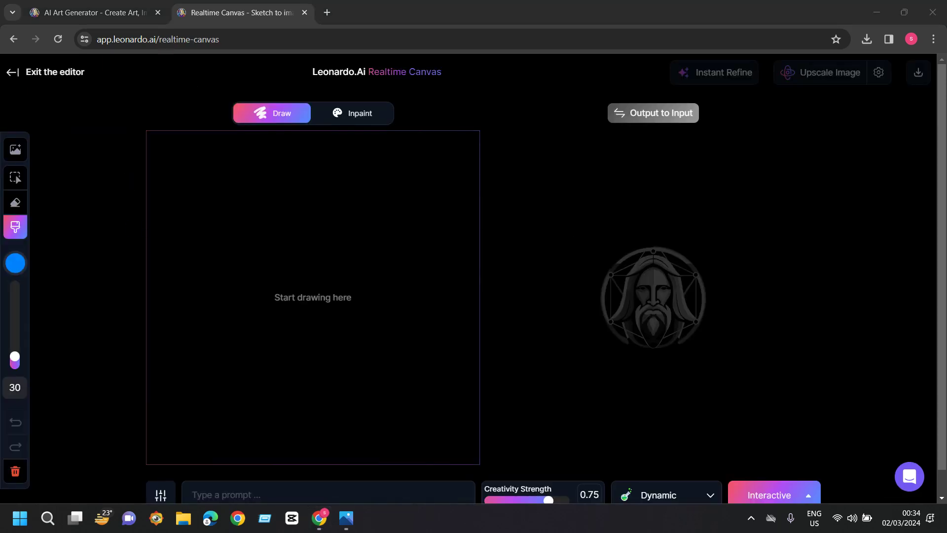
{"action": "scroll", "coordinate": [474, 278], "scroll_direction": "down", "scroll_amount": 1}
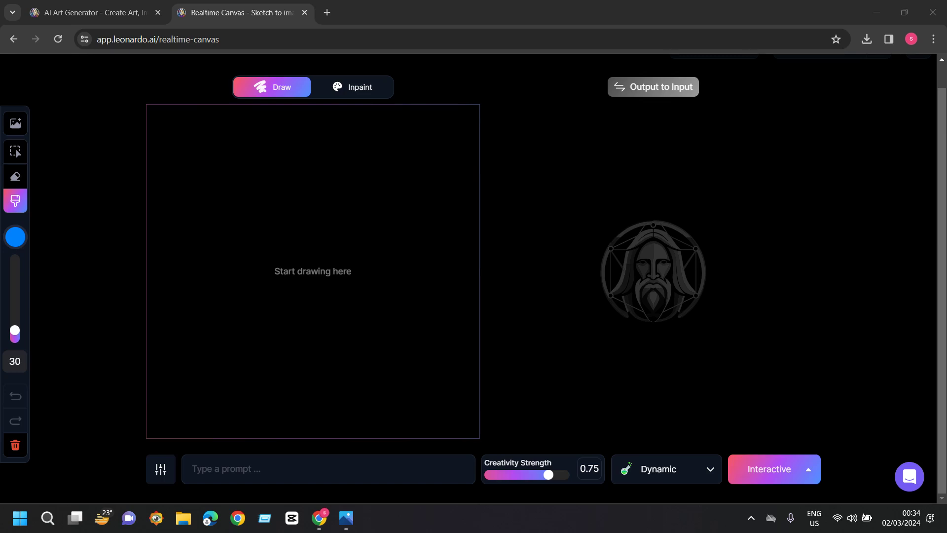
{"action": "mouse_move", "coordinate": [308, 231]}
{"action": "left_mouse_down"}
{"action": "mouse_move", "coordinate": [340, 246]}
{"action": "mouse_move", "coordinate": [350, 277]}
{"action": "mouse_move", "coordinate": [316, 298]}
{"action": "mouse_move", "coordinate": [299, 333]}
{"action": "mouse_move", "coordinate": [278, 294]}
{"action": "mouse_move", "coordinate": [276, 240]}
{"action": "mouse_move", "coordinate": [232, 217]}
{"action": "mouse_move", "coordinate": [195, 146]}
{"action": "mouse_move", "coordinate": [179, 165]}
{"action": "mouse_move", "coordinate": [179, 214]}
{"action": "mouse_move", "coordinate": [204, 302]}
{"action": "mouse_move", "coordinate": [281, 407]}
{"action": "mouse_move", "coordinate": [332, 430]}
{"action": "mouse_move", "coordinate": [446, 413]}
{"action": "mouse_move", "coordinate": [458, 354]}
{"action": "mouse_move", "coordinate": [416, 228]}
{"action": "mouse_move", "coordinate": [397, 215]}
{"action": "mouse_move", "coordinate": [311, 202]}
{"action": "mouse_move", "coordinate": [311, 138]}
{"action": "left_mouse_up"}
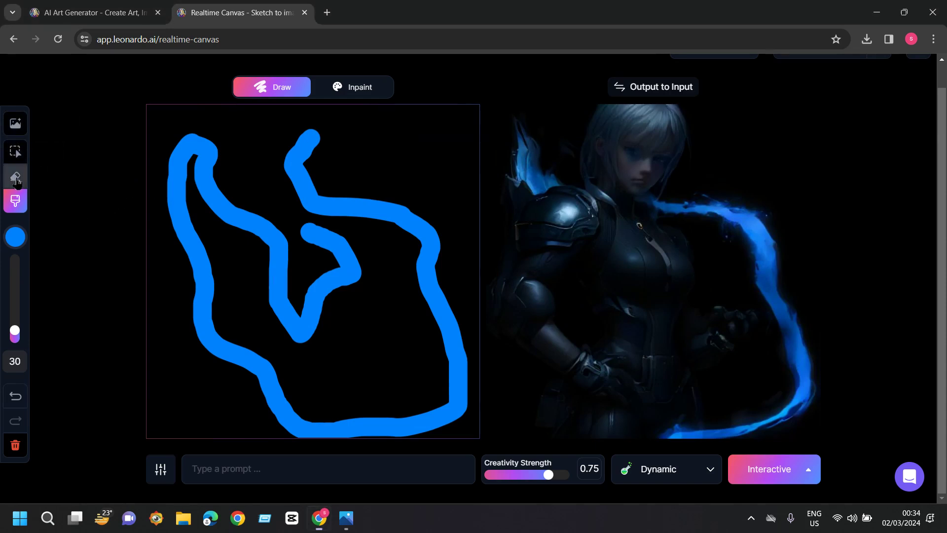
- Erase part of the inner blue stroke with the Eraser tool
{"action": "left_click", "coordinate": [14, 177]}
{"action": "mouse_move", "coordinate": [217, 201]}
{"action": "left_mouse_down"}
{"action": "mouse_move", "coordinate": [231, 220]}
{"action": "mouse_move", "coordinate": [281, 247]}
{"action": "mouse_move", "coordinate": [283, 312]}
{"action": "mouse_move", "coordinate": [299, 328]}
{"action": "mouse_move", "coordinate": [312, 304]}
{"action": "left_mouse_up"}
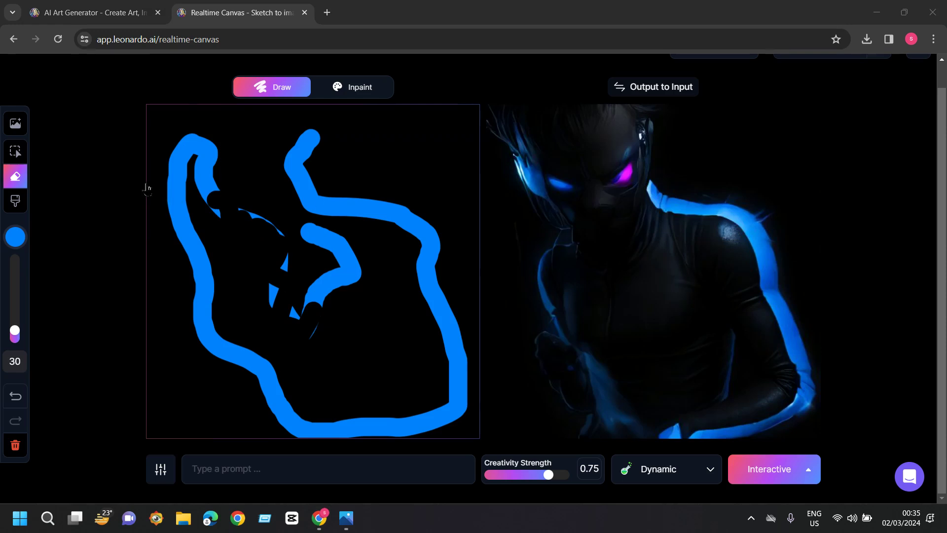
{"action": "left_click", "coordinate": [696, 477]}
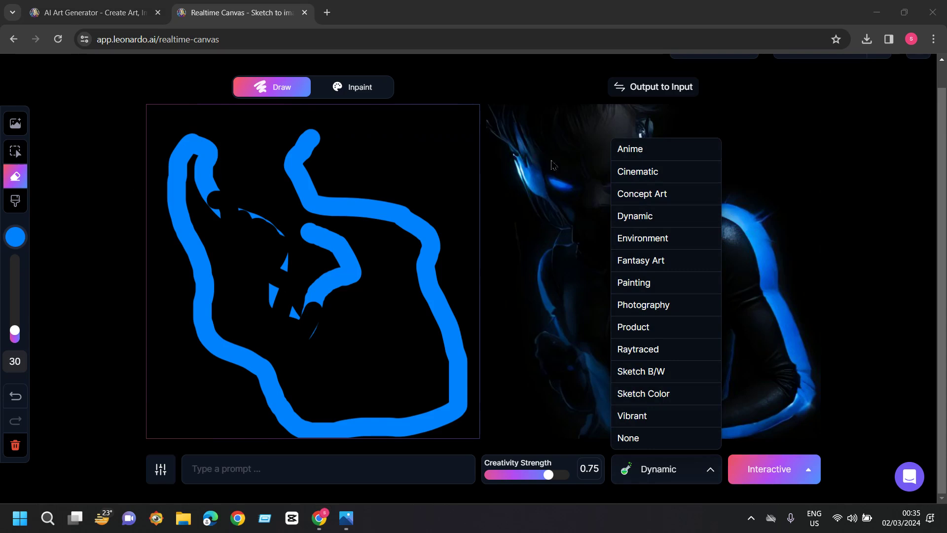
- Keep the Dynamic style and download the generated man-with-power image
{"action": "left_click", "coordinate": [676, 217]}
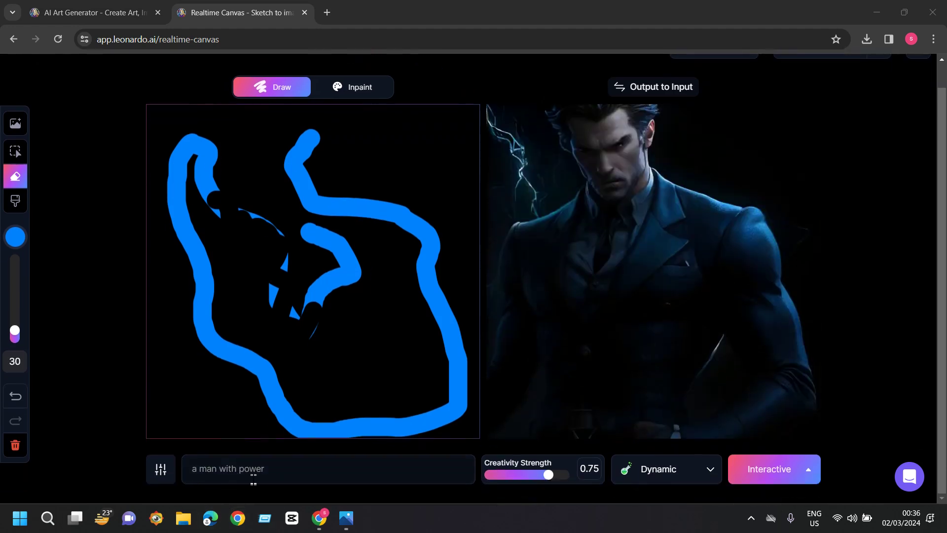
{"action": "scroll", "coordinate": [594, 310], "scroll_direction": "up", "scroll_amount": 1}
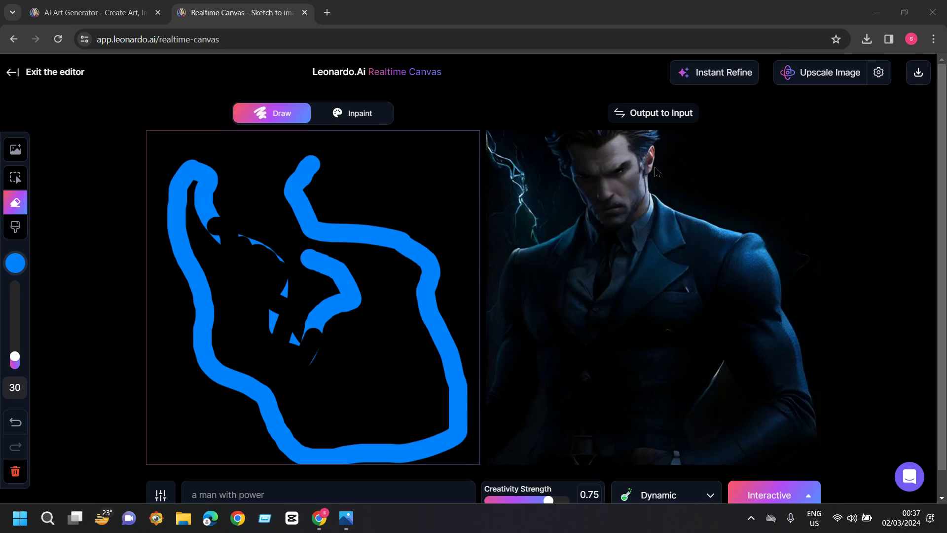
{"action": "left_click", "coordinate": [918, 73]}
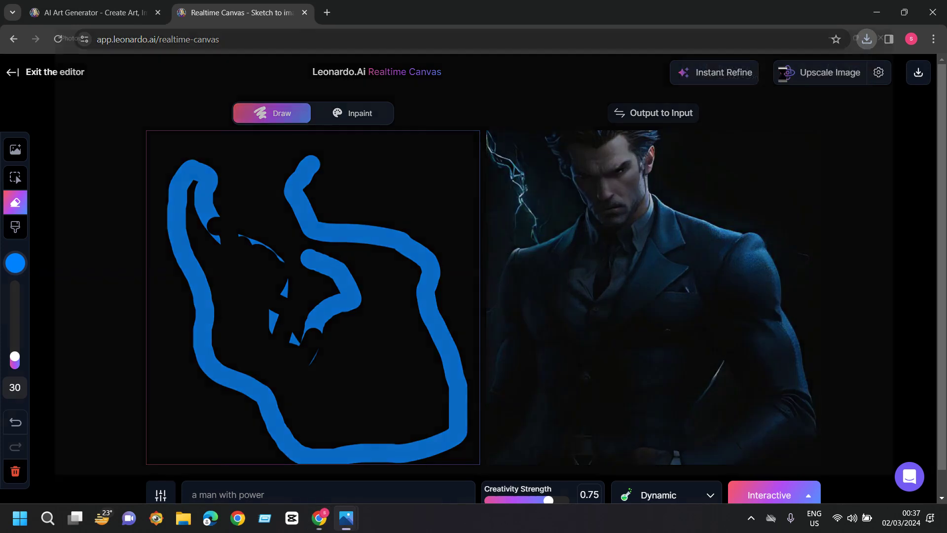
- Open the downloaded image.jpg in Photos and zoom in on it
{"action": "left_click", "coordinate": [788, 79]}
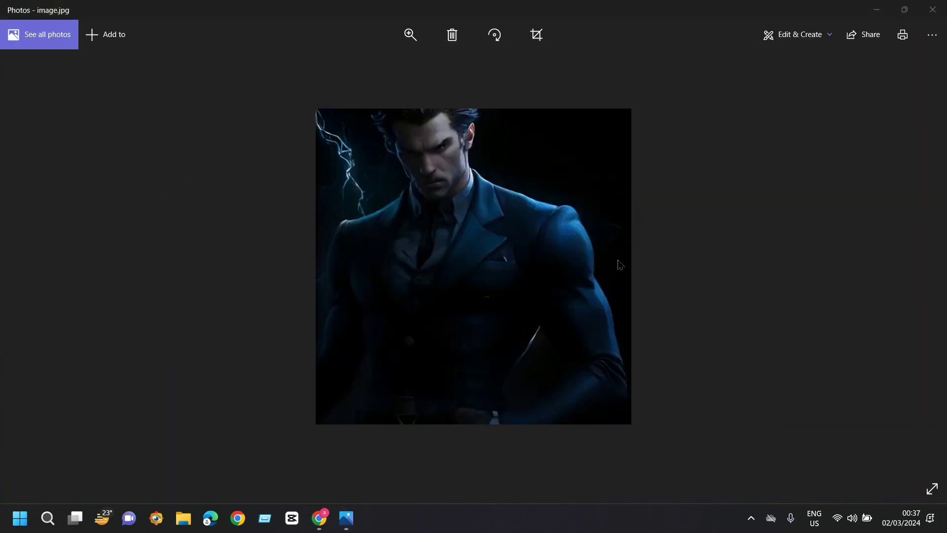
{"action": "left_click", "coordinate": [411, 34]}
{"action": "scroll", "coordinate": [390, 76], "scroll_direction": "up", "scroll_amount": 5}
{"action": "scroll", "coordinate": [390, 76], "scroll_direction": "down", "scroll_amount": 5}
- Back in Leonardo.Ai, open the Canvas Editor and generate images for 'man with power'
{"action": "key", "text": "alt+Tab"}
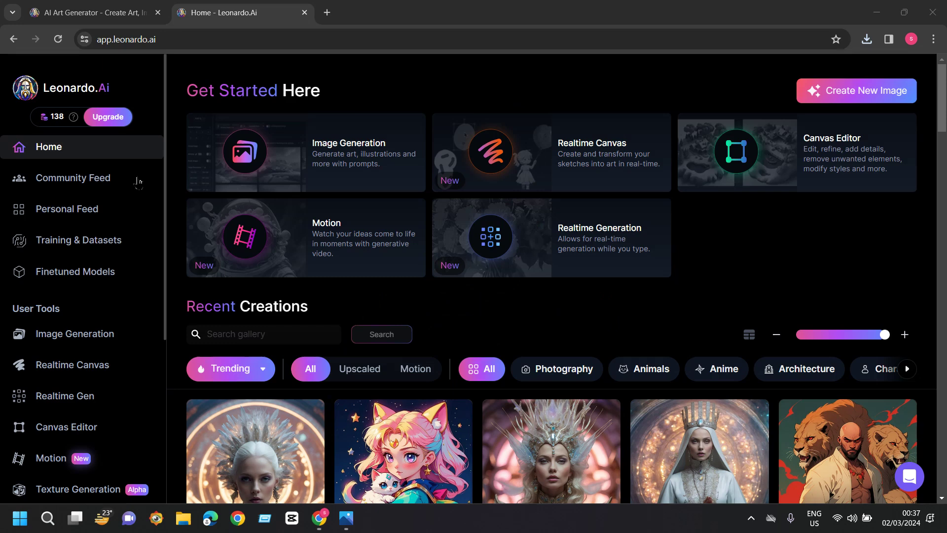
{"action": "left_click", "coordinate": [849, 157]}
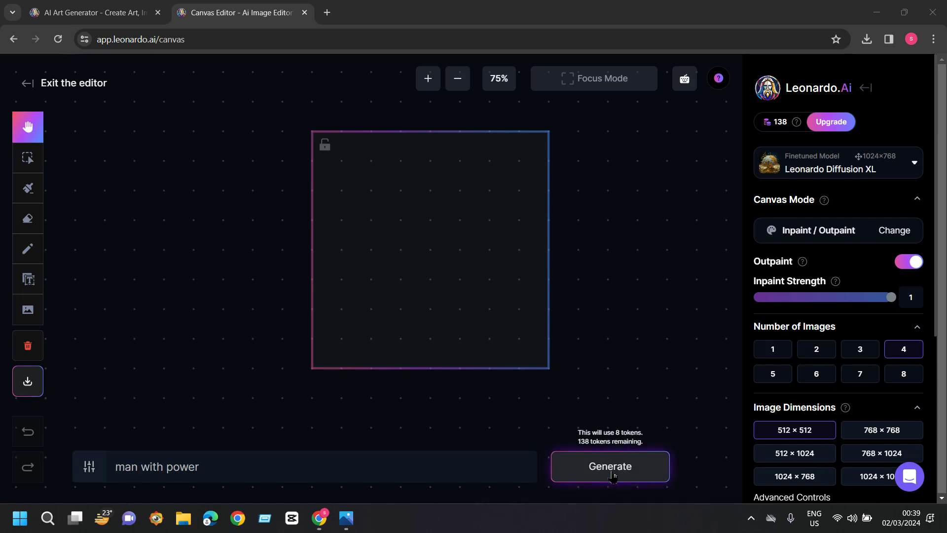
{"action": "left_click", "coordinate": [611, 466]}
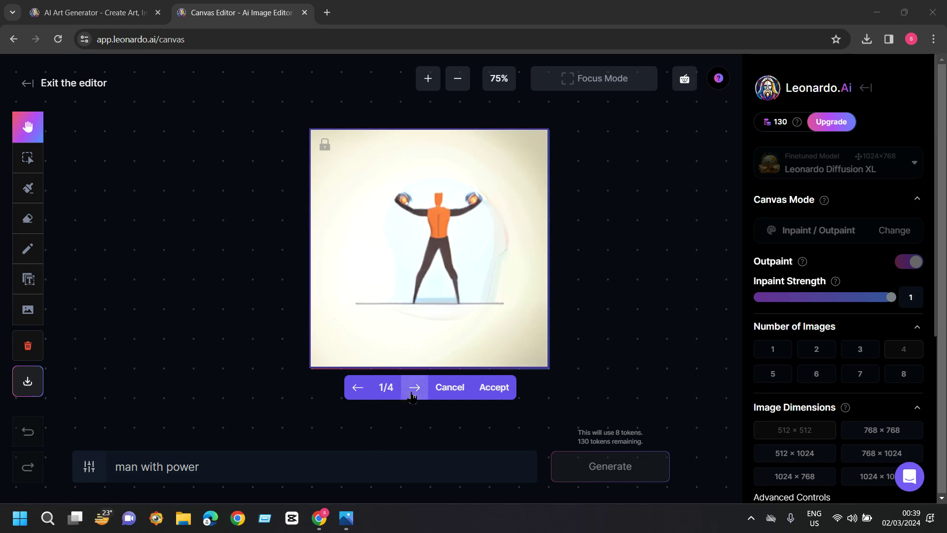
- Step through the four generated variants and back again
{"action": "left_click", "coordinate": [414, 390]}
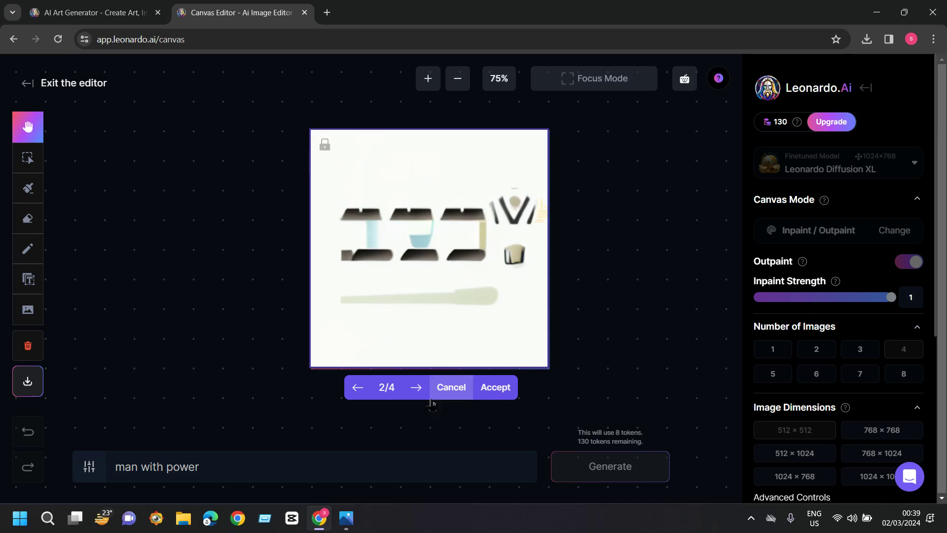
{"action": "left_click", "coordinate": [419, 398]}
{"action": "left_click", "coordinate": [416, 387]}
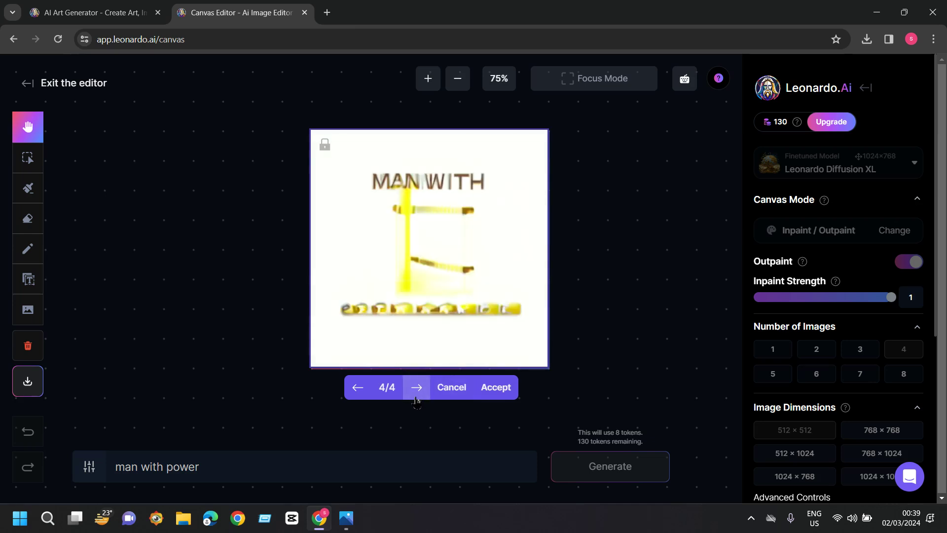
{"action": "left_click", "coordinate": [357, 389]}
{"action": "left_click", "coordinate": [356, 388]}
- Accept variant 1/4 onto the canvas and review dimensions and guidance scale
{"action": "left_click", "coordinate": [356, 388]}
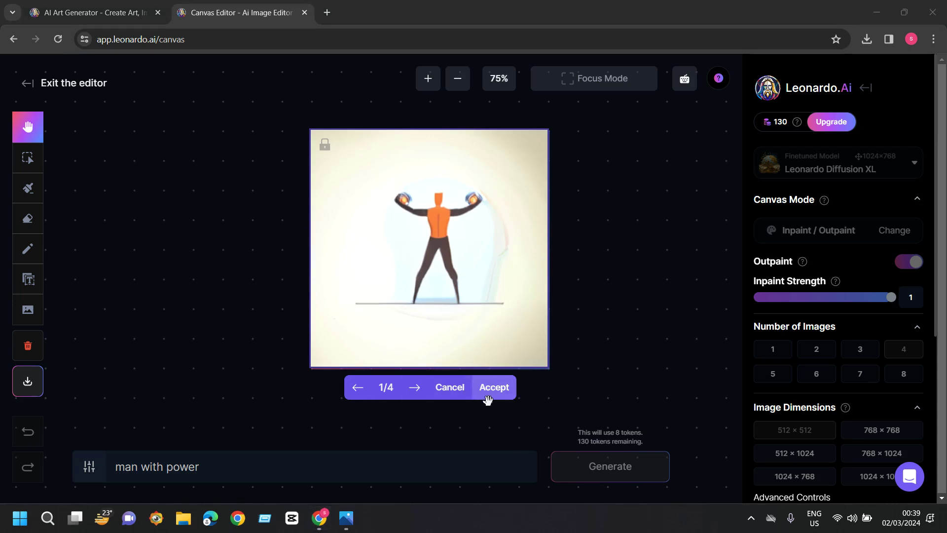
{"action": "left_click", "coordinate": [496, 388]}
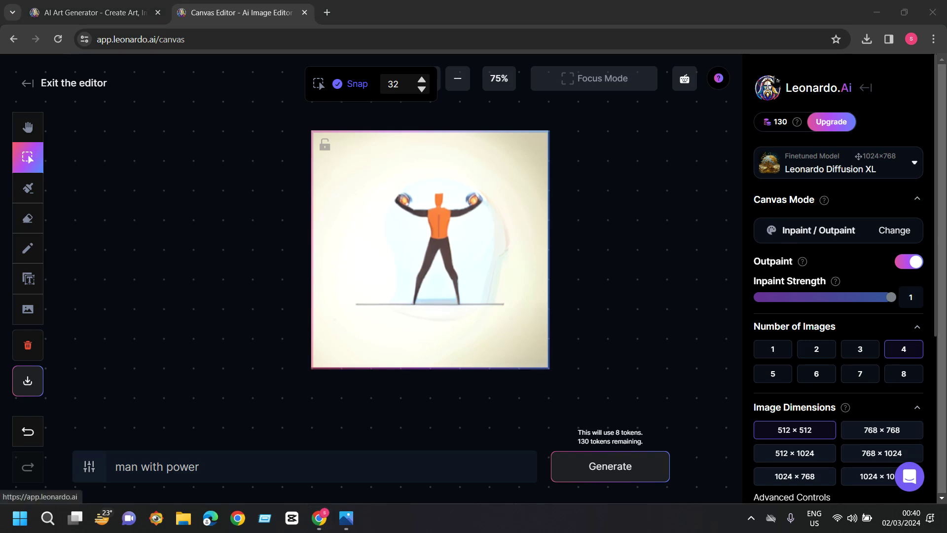
{"action": "scroll", "coordinate": [799, 207], "scroll_direction": "down", "scroll_amount": 3}
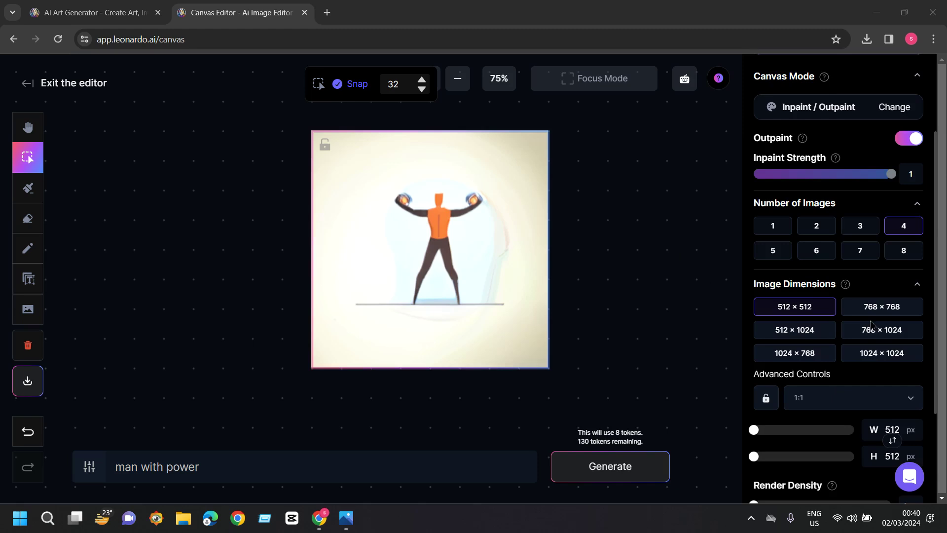
{"action": "scroll", "coordinate": [838, 320], "scroll_direction": "down", "scroll_amount": 3}
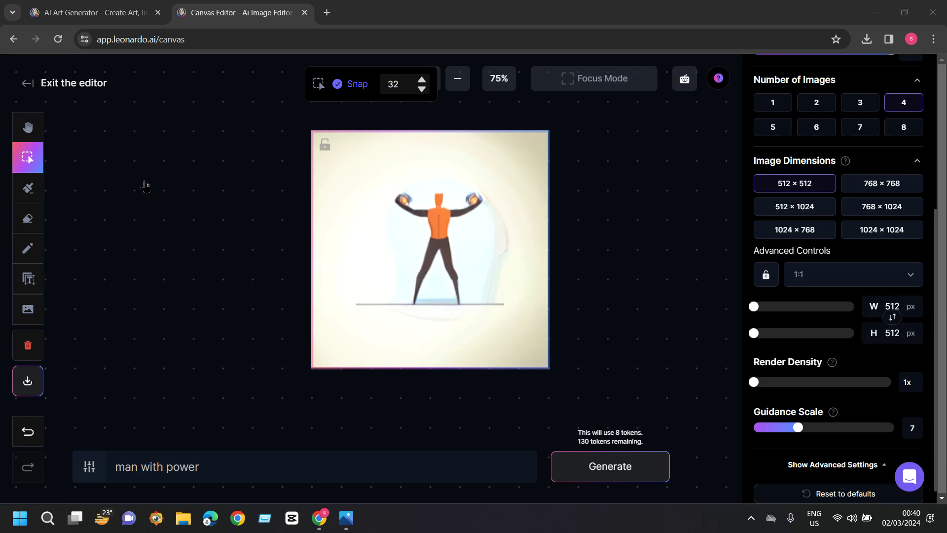
{"action": "scroll", "coordinate": [866, 154], "scroll_direction": "down", "scroll_amount": 1}
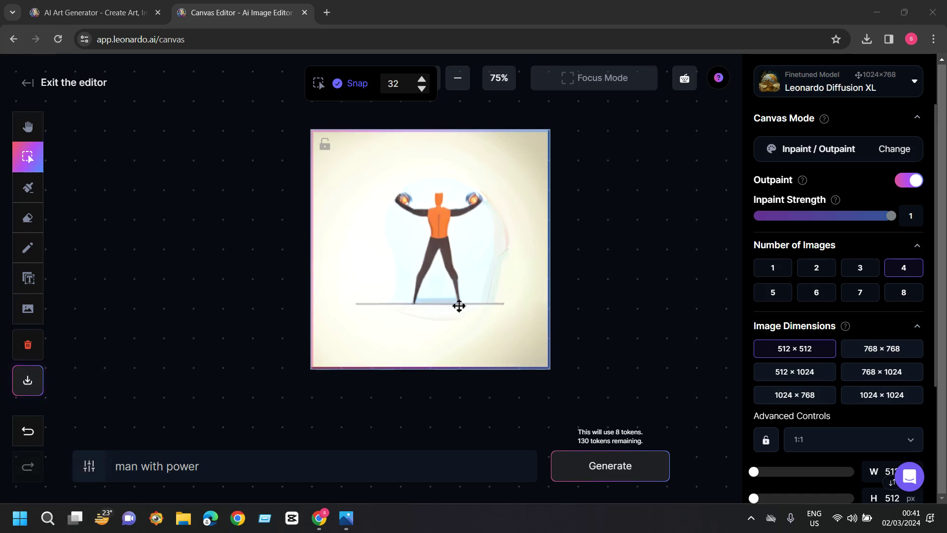
- Download the canvas image, save a copy as download.png in Downloads, and return Home
{"action": "left_click", "coordinate": [28, 380]}
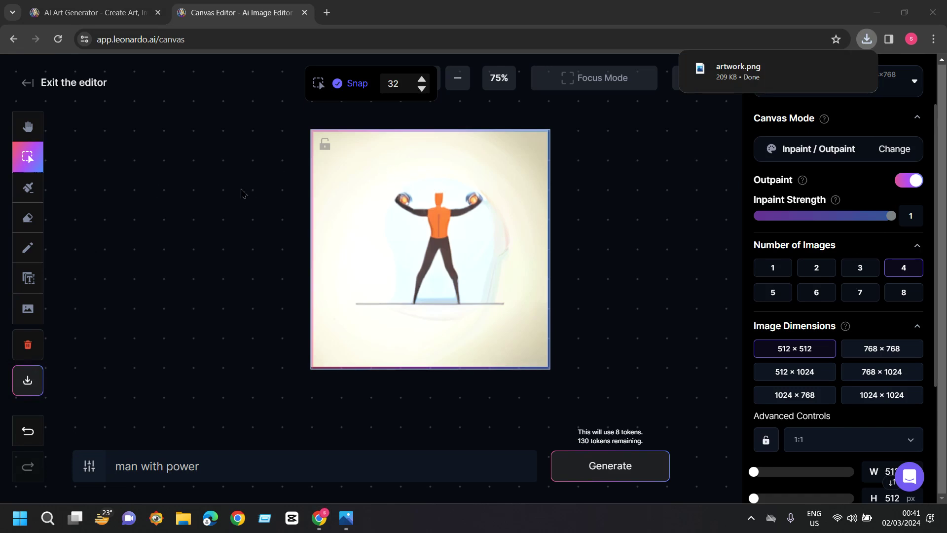
{"action": "right_click", "coordinate": [376, 188]}
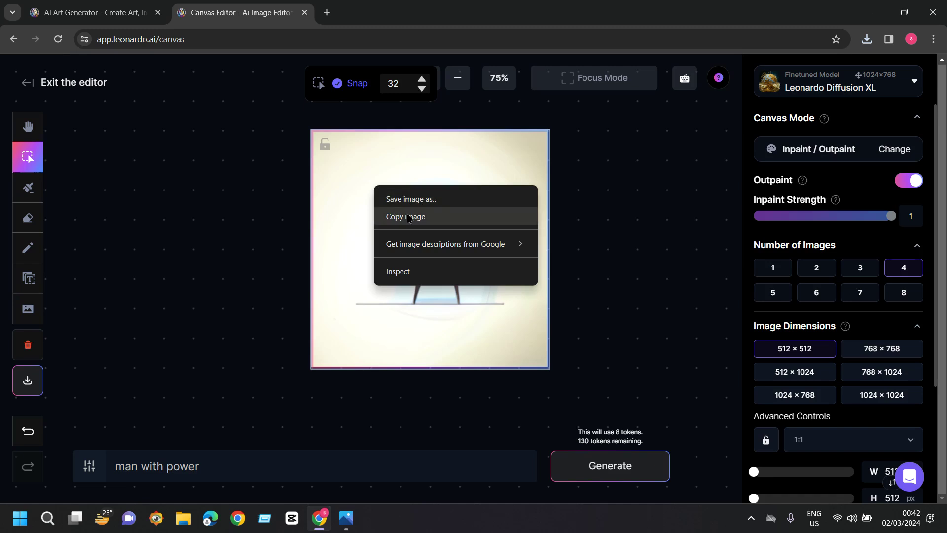
{"action": "left_click", "coordinate": [412, 199]}
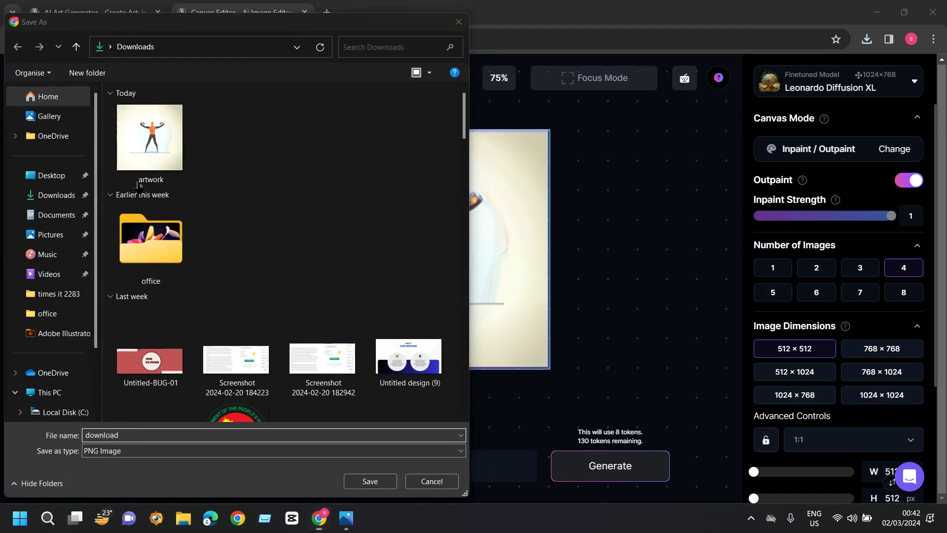
{"action": "left_click", "coordinate": [55, 195]}
{"action": "left_click", "coordinate": [360, 485]}
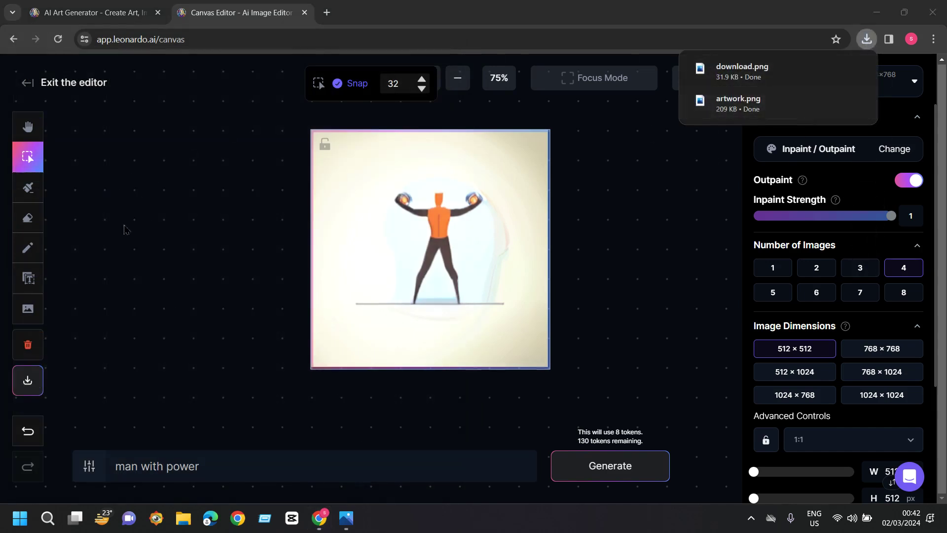
{"action": "key", "text": "alt+Left"}
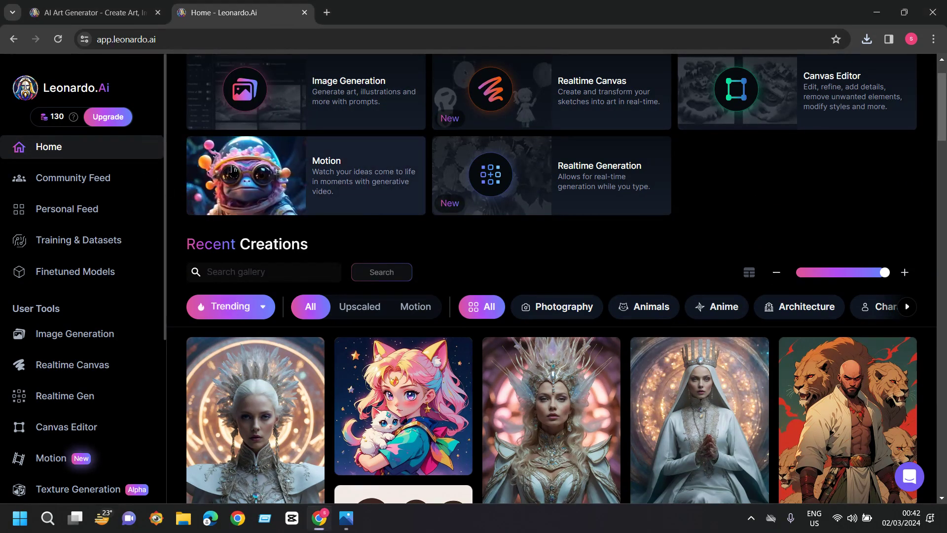
- Generate a Motion video from the yellow bear in a red dress and view it
{"action": "left_click", "coordinate": [224, 170]}
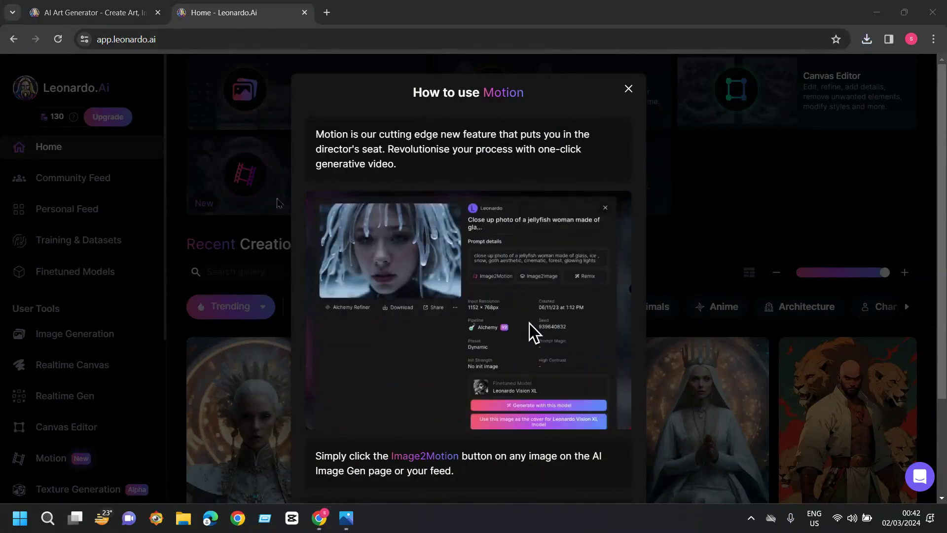
{"action": "scroll", "coordinate": [444, 394], "scroll_direction": "down", "scroll_amount": 3}
{"action": "left_click", "coordinate": [454, 461]}
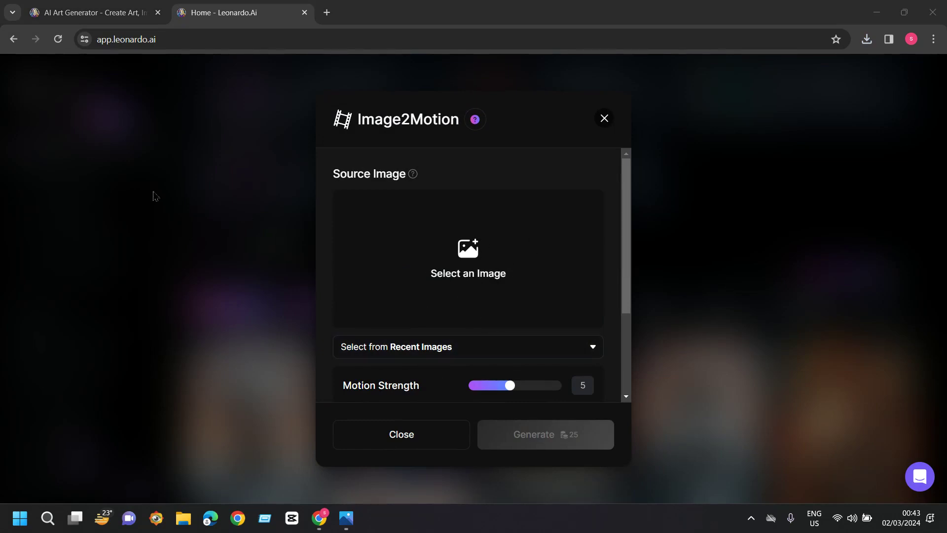
{"action": "left_click", "coordinate": [456, 344]}
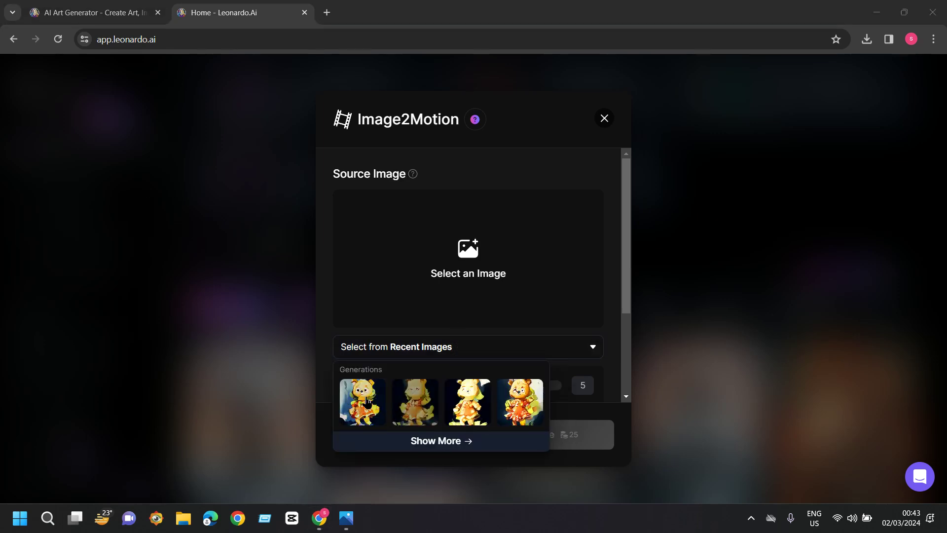
{"action": "left_click", "coordinate": [367, 402]}
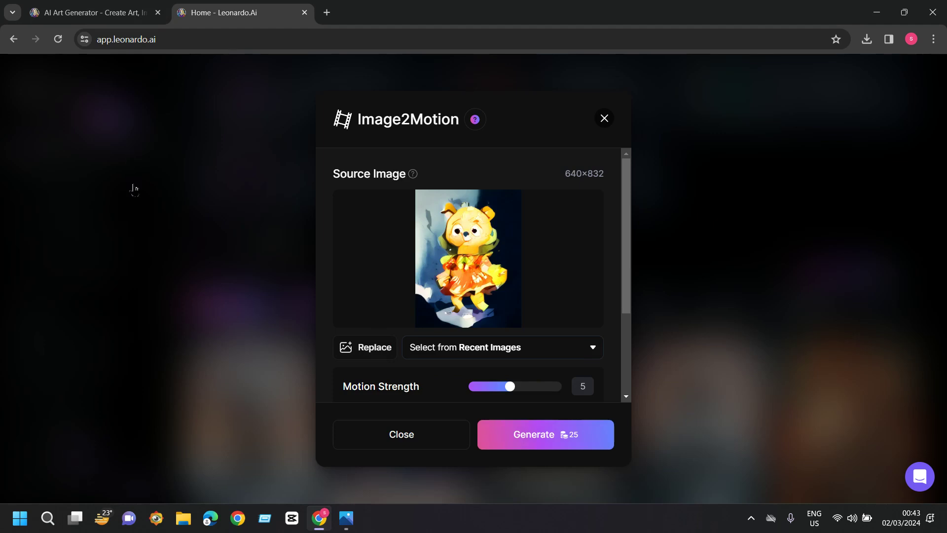
{"action": "left_click", "coordinate": [527, 435]}
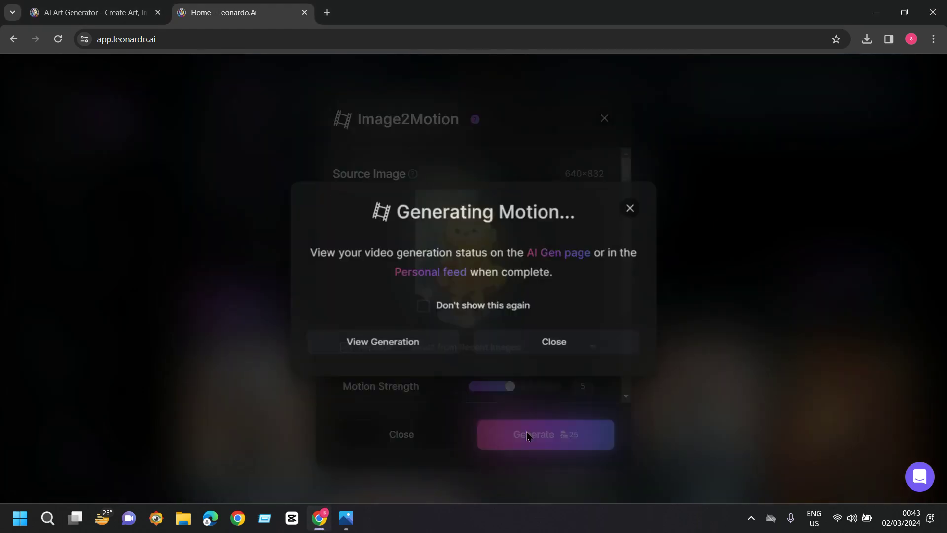
{"action": "left_click", "coordinate": [361, 348]}
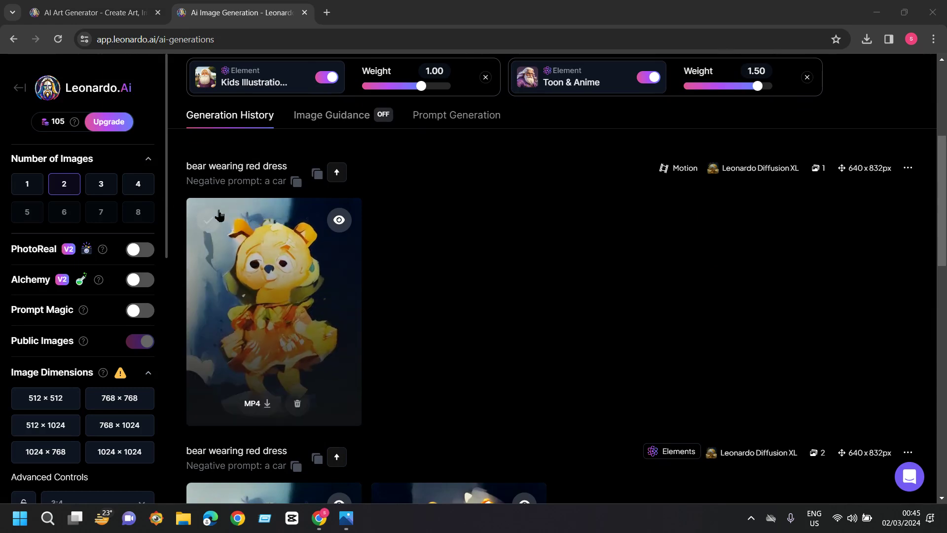
- Open the bear motion video in the lightbox and download it as MP4
{"action": "scroll", "coordinate": [259, 224], "scroll_direction": "down", "scroll_amount": 1}
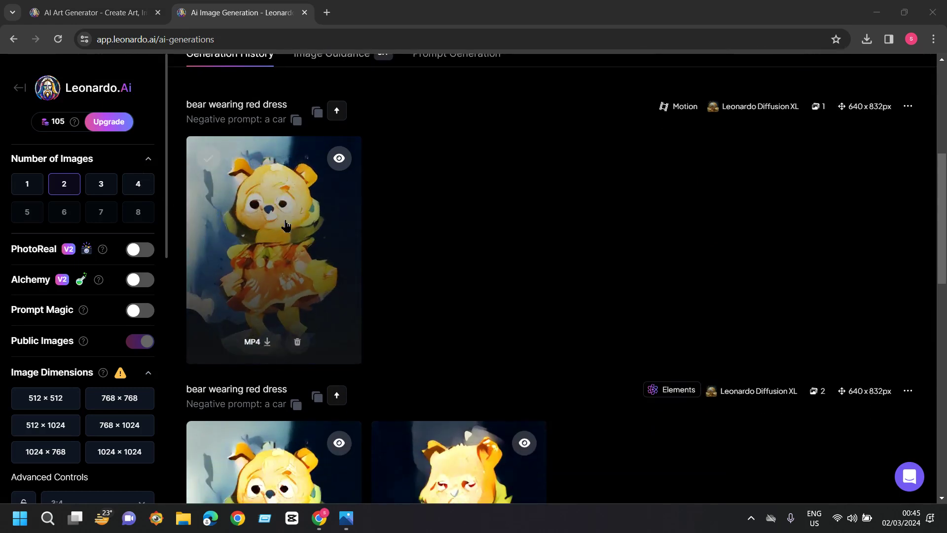
{"action": "left_click", "coordinate": [259, 225]}
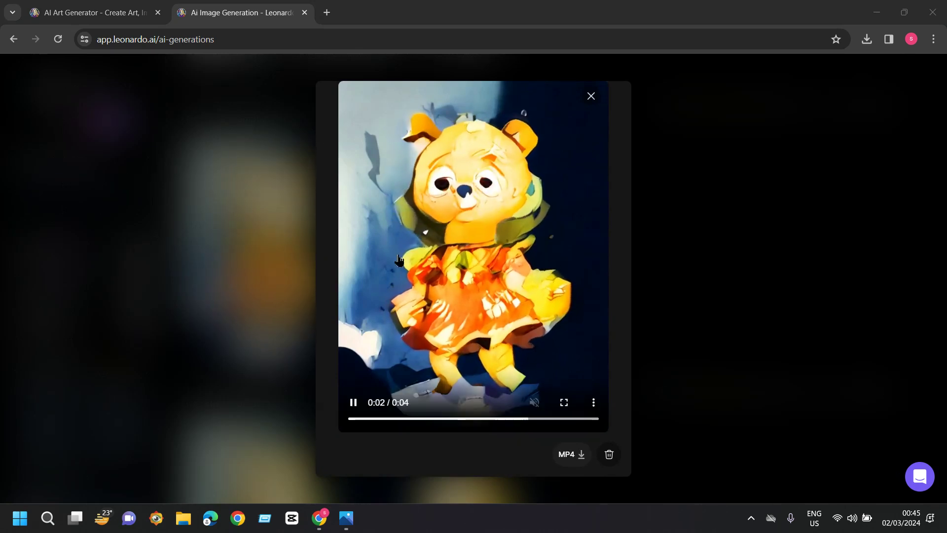
{"action": "left_click", "coordinate": [579, 458]}
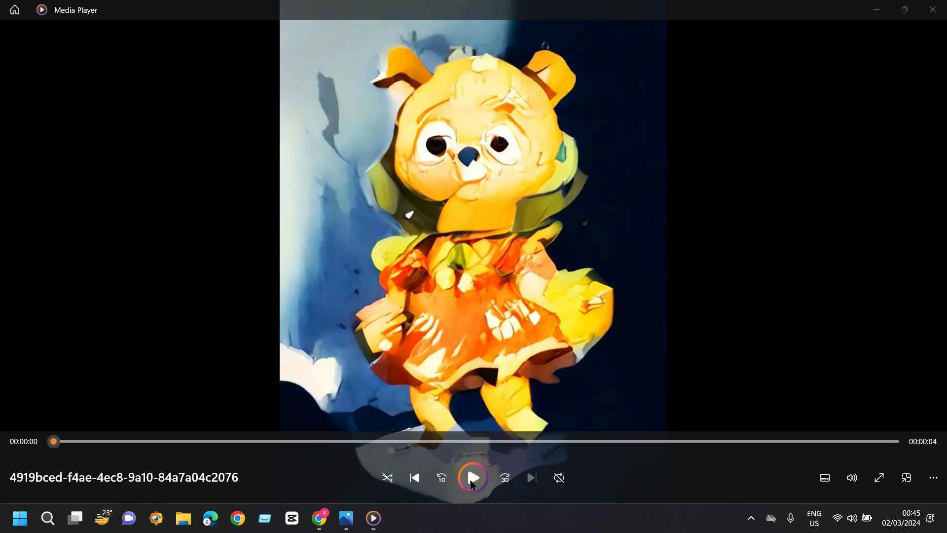
- Close Media Player with Alt+F4 to return to Leonardo.Ai Home
{"action": "key", "text": "alt+F4"}
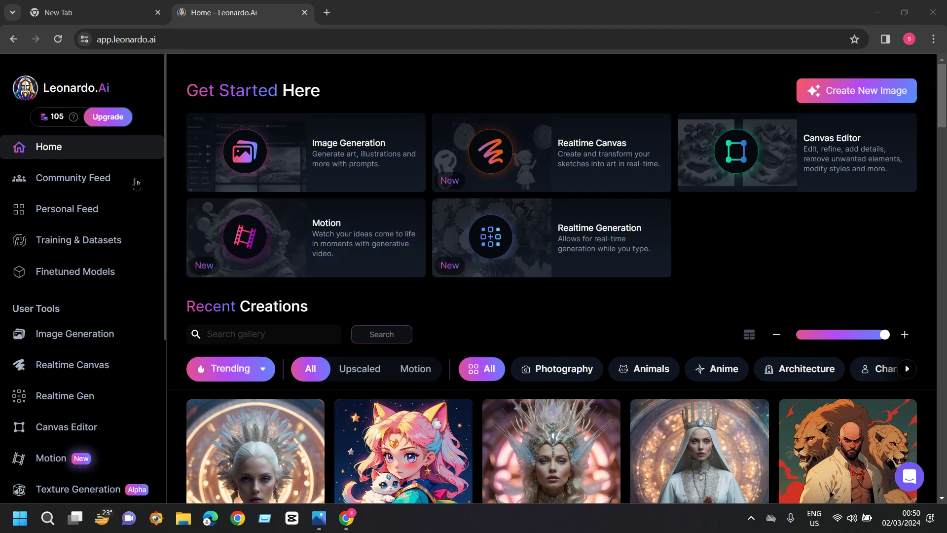
- Open Realtime Generation and paste the prompt 'a girl with flowers'
{"action": "mouse_move", "coordinate": [570, 237]}
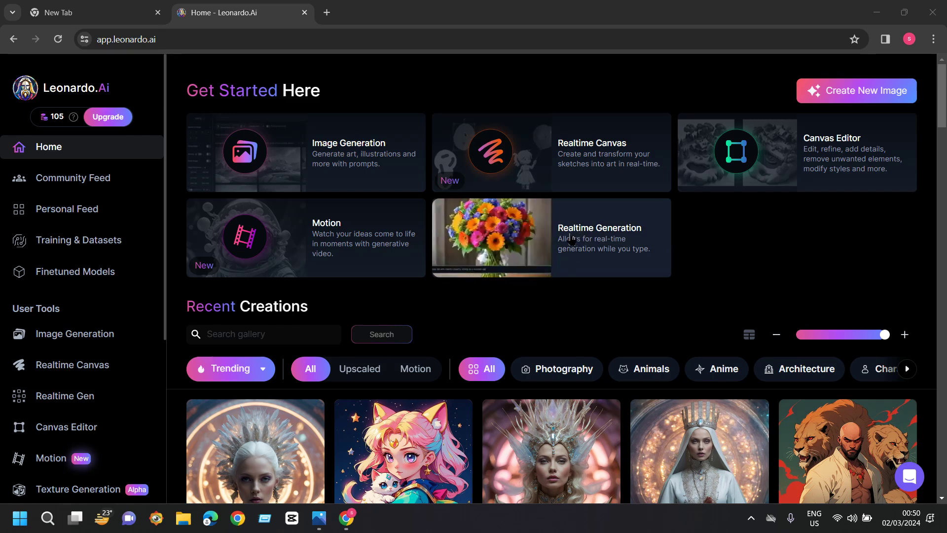
{"action": "left_click", "coordinate": [587, 230]}
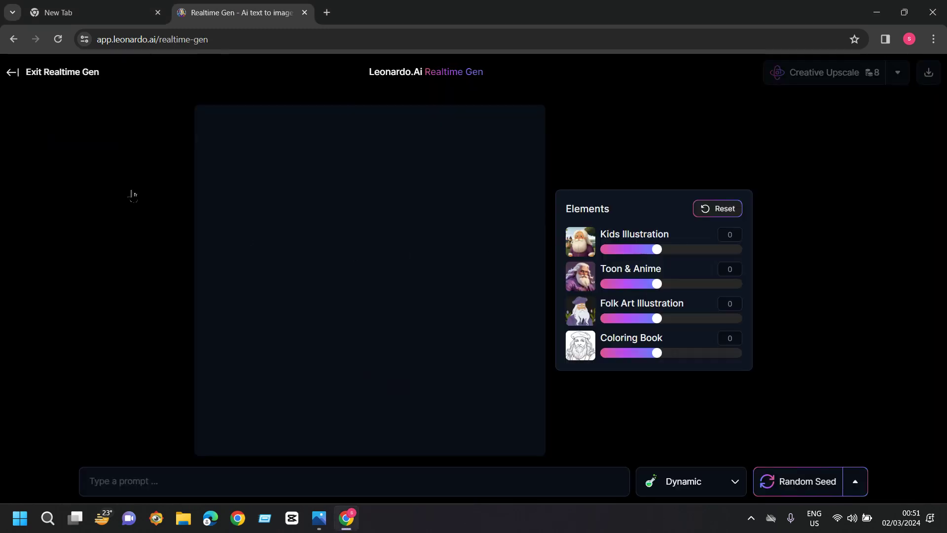
{"action": "left_click", "coordinate": [166, 484]}
{"action": "type", "text": "a girl with flowers"}
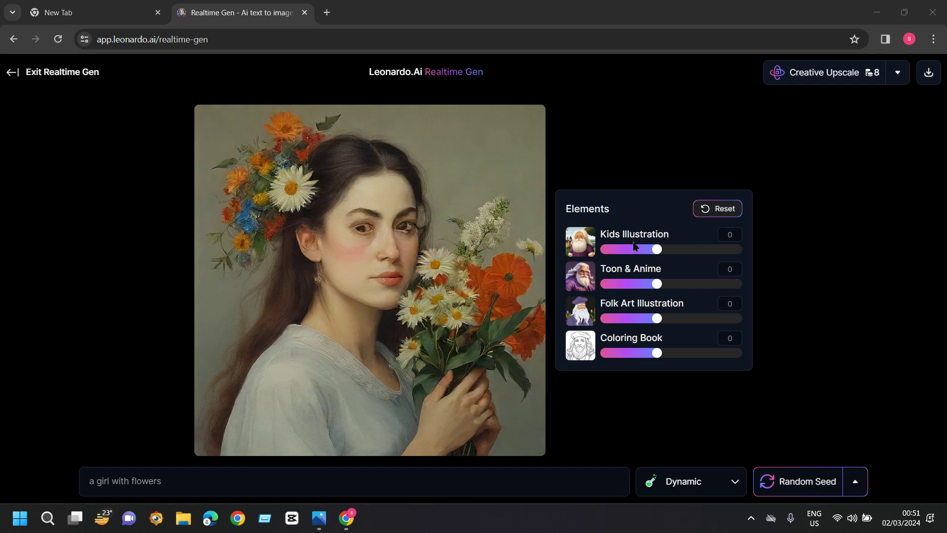
- Set elements: Kids Illustration -0.5, Toon & Anime 1.4, Coloring Book -0.3, Folk Art 0.4
{"action": "left_click_drag", "start_coordinate": [652, 252], "coordinate": [628, 250]}
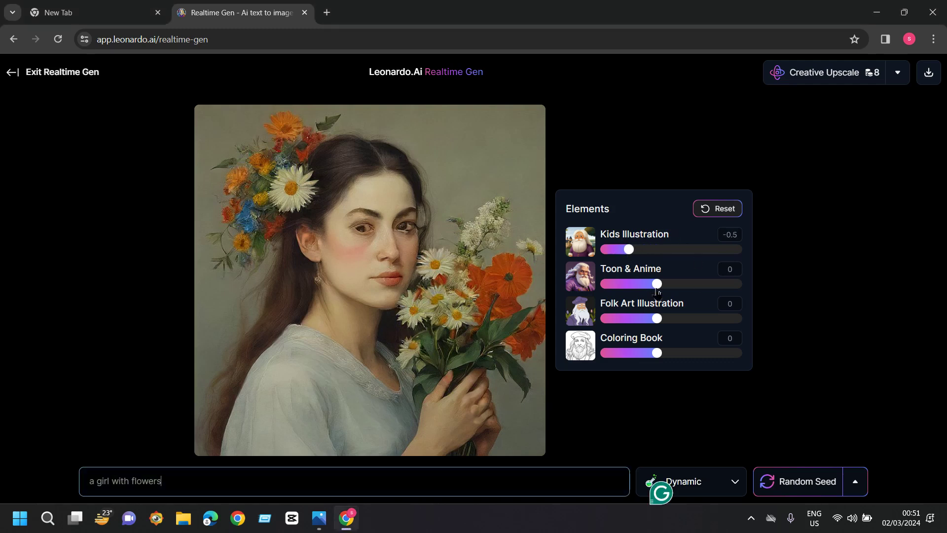
{"action": "left_click_drag", "start_coordinate": [657, 284], "coordinate": [736, 283]}
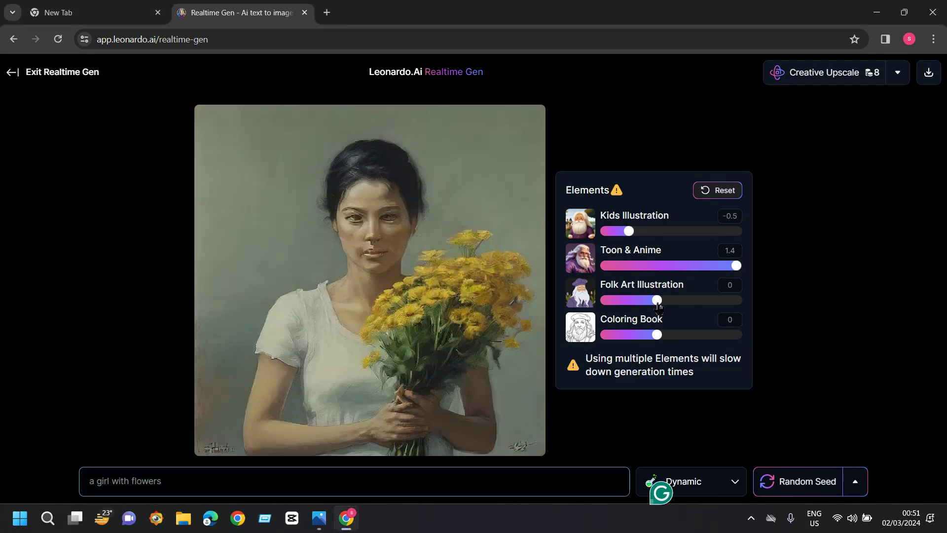
{"action": "left_click_drag", "start_coordinate": [657, 335], "coordinate": [640, 334]}
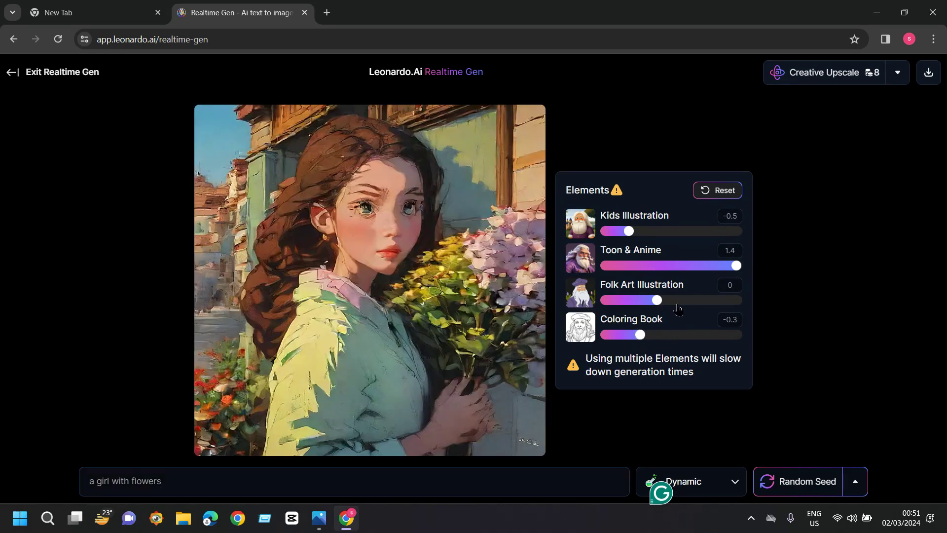
{"action": "left_click", "coordinate": [680, 300]}
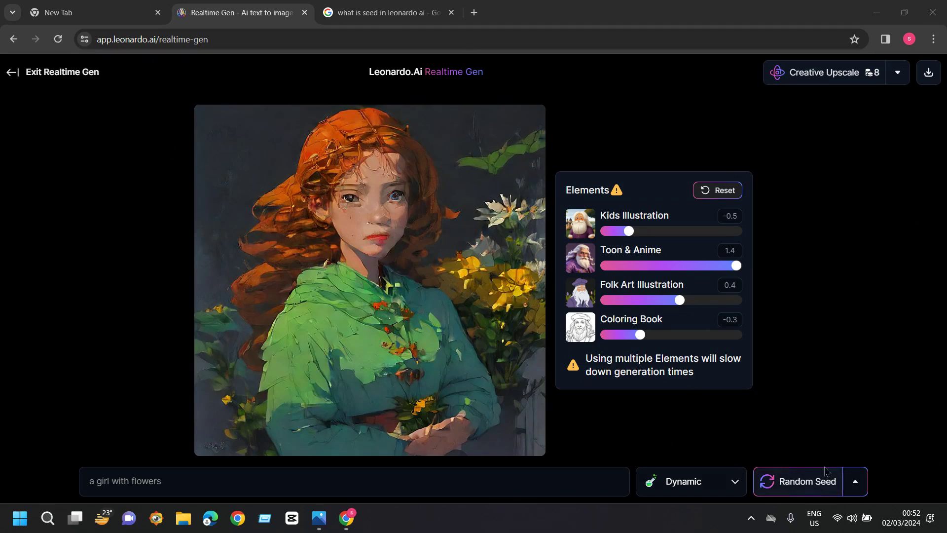
{"action": "left_click", "coordinate": [810, 494]}
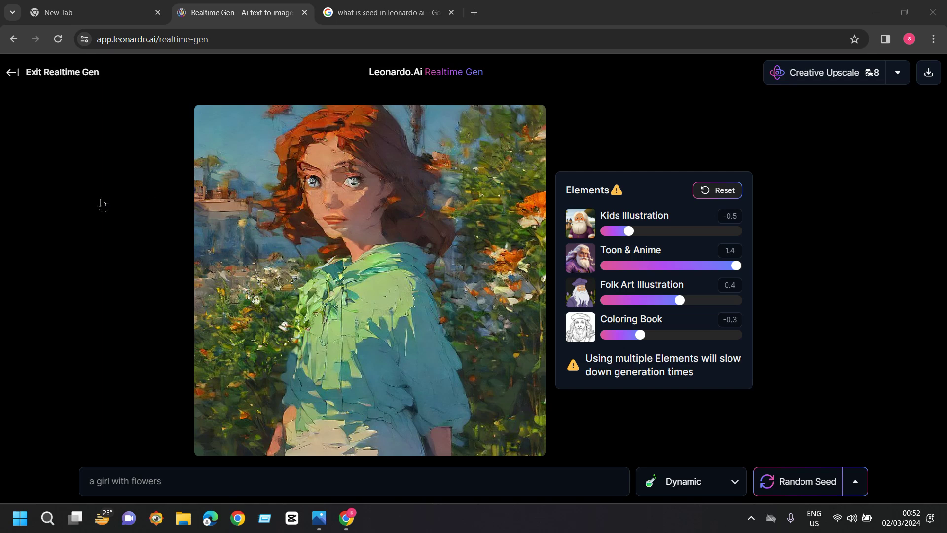
- Switch the style preset to Sketch Color and download the image as image (1).jpg
{"action": "left_click", "coordinate": [698, 479]}
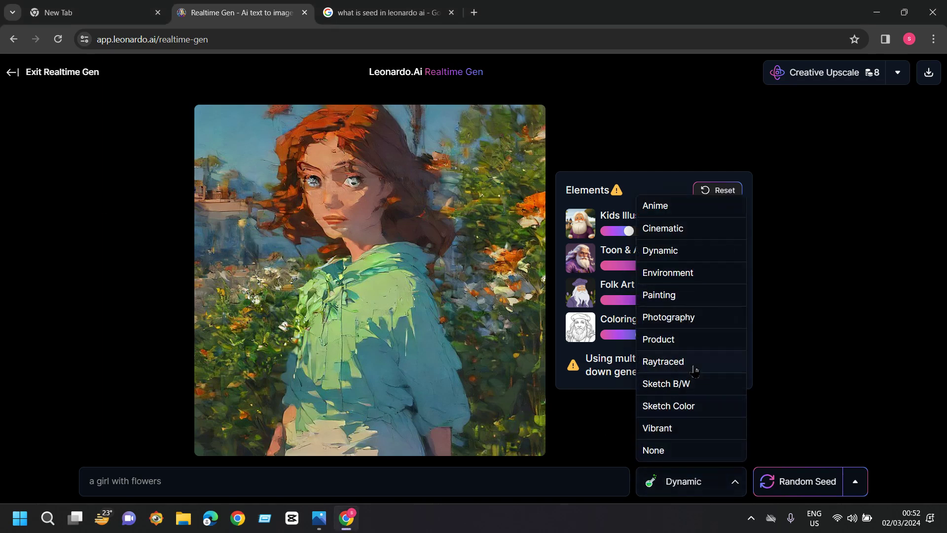
{"action": "left_click", "coordinate": [682, 406]}
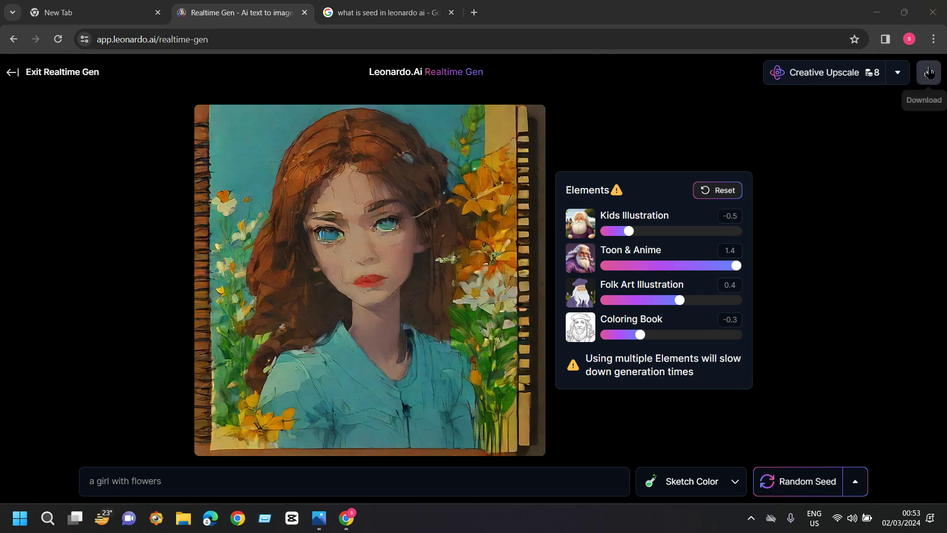
{"action": "left_click", "coordinate": [929, 73]}
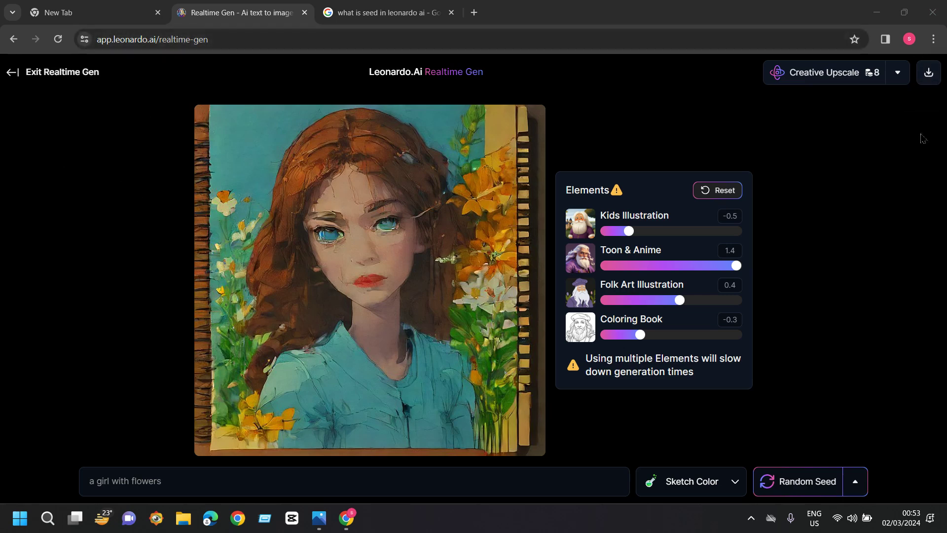
{"action": "left_click", "coordinate": [928, 73]}
{"action": "left_click", "coordinate": [767, 83]}
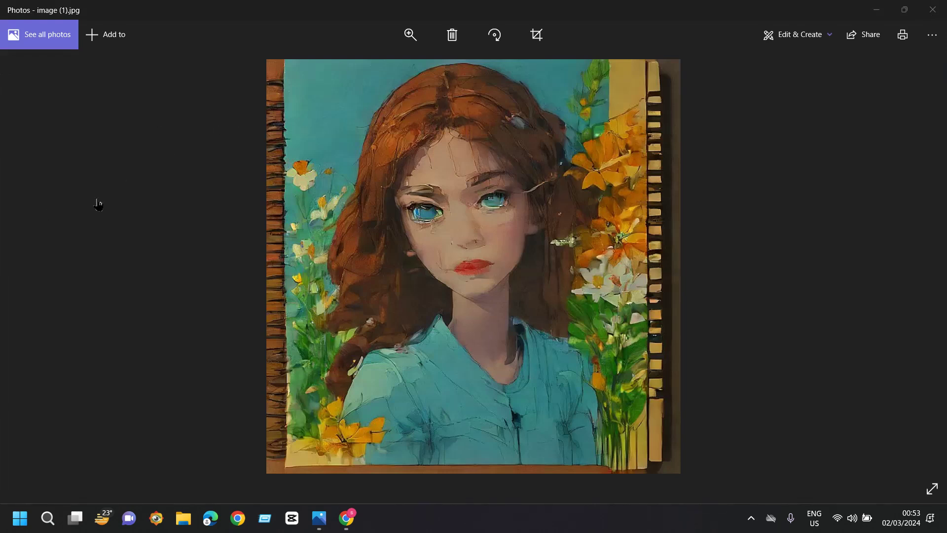
{"action": "key", "text": "alt+F4"}
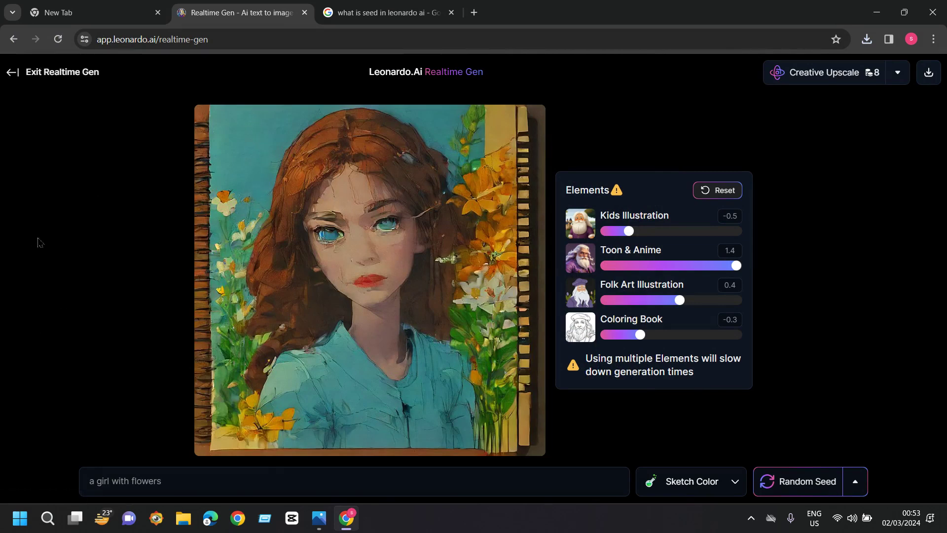
- Exit Realtime Gen, scroll through Home's Recent Creations gallery, and open Personal Feed
{"action": "left_click", "coordinate": [14, 72]}
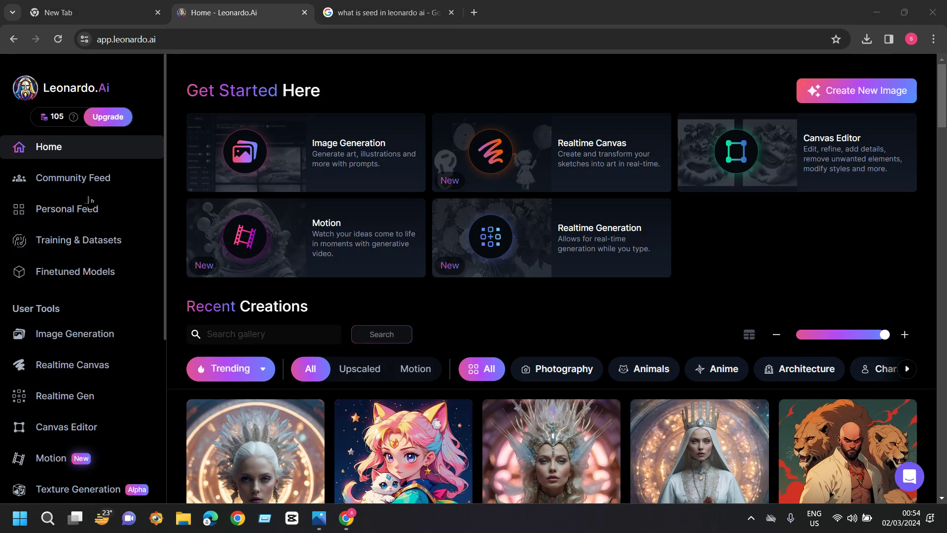
{"action": "scroll", "coordinate": [669, 241], "scroll_direction": "down", "scroll_amount": 9}
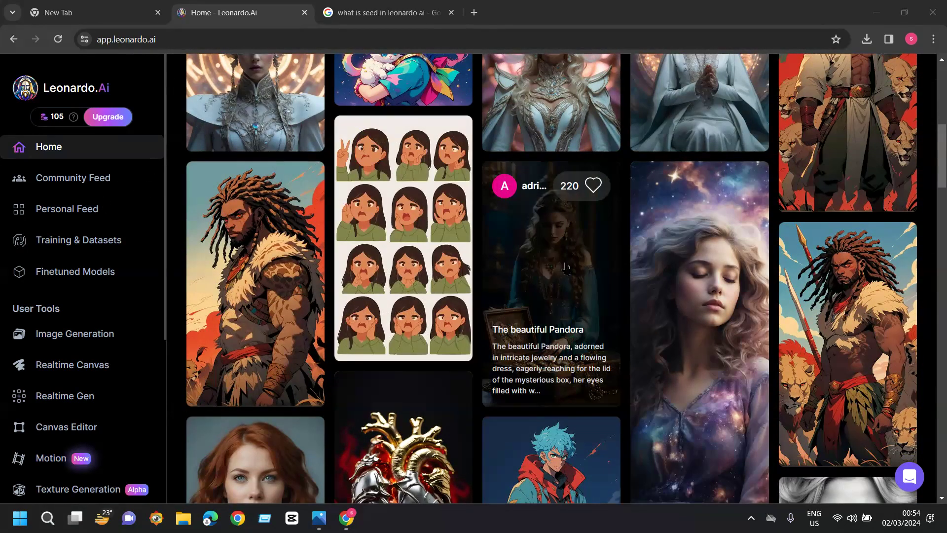
{"action": "scroll", "coordinate": [602, 251], "scroll_direction": "down", "scroll_amount": 7}
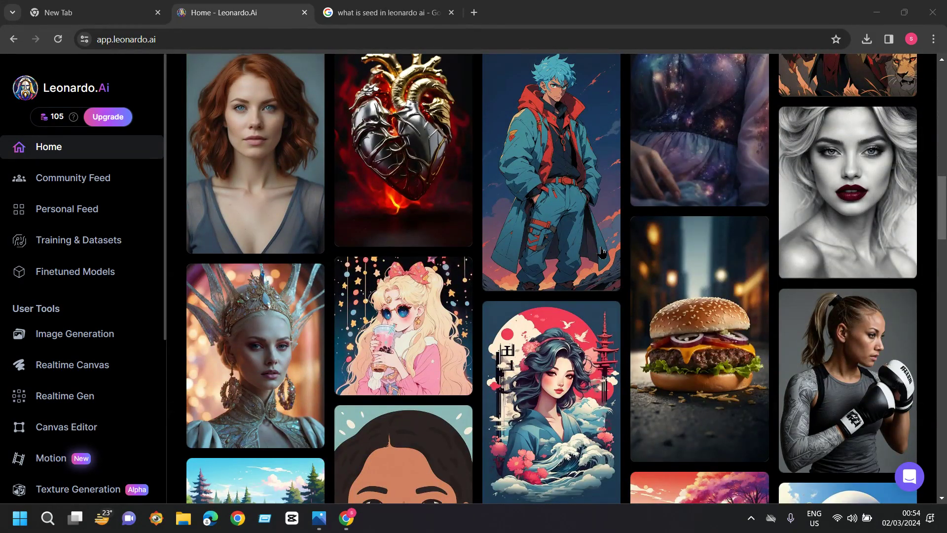
{"action": "scroll", "coordinate": [602, 252], "scroll_direction": "down", "scroll_amount": 2}
{"action": "scroll", "coordinate": [604, 251], "scroll_direction": "down", "scroll_amount": 1}
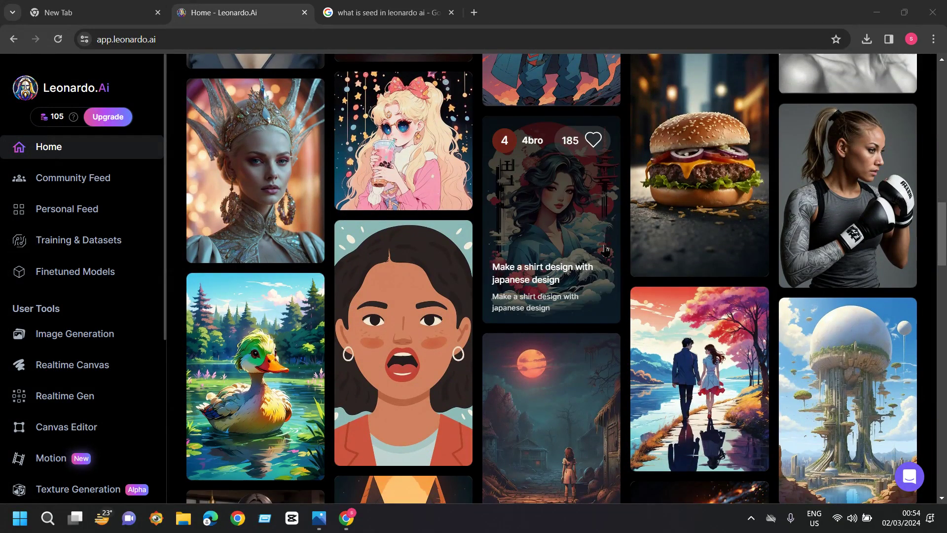
{"action": "scroll", "coordinate": [605, 251], "scroll_direction": "down", "scroll_amount": 2}
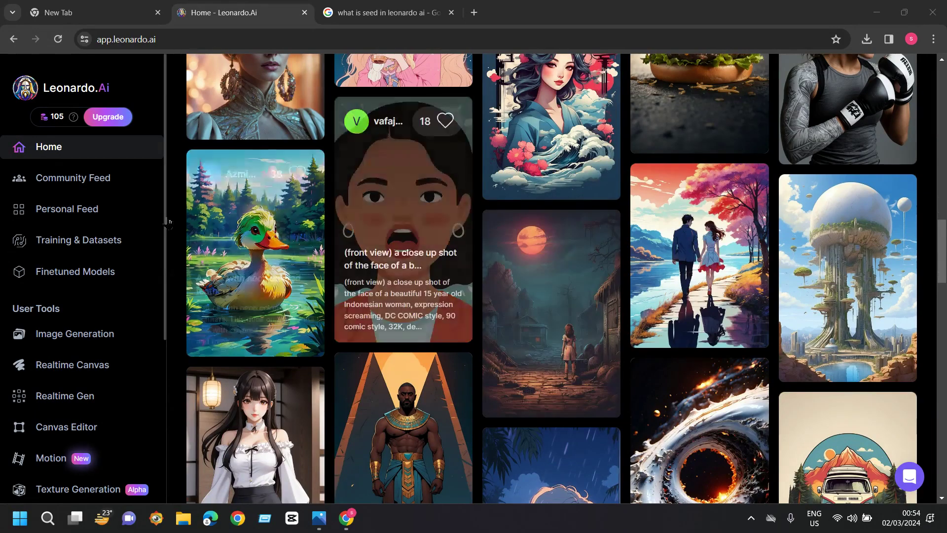
{"action": "scroll", "coordinate": [208, 202], "scroll_direction": "down", "scroll_amount": 2}
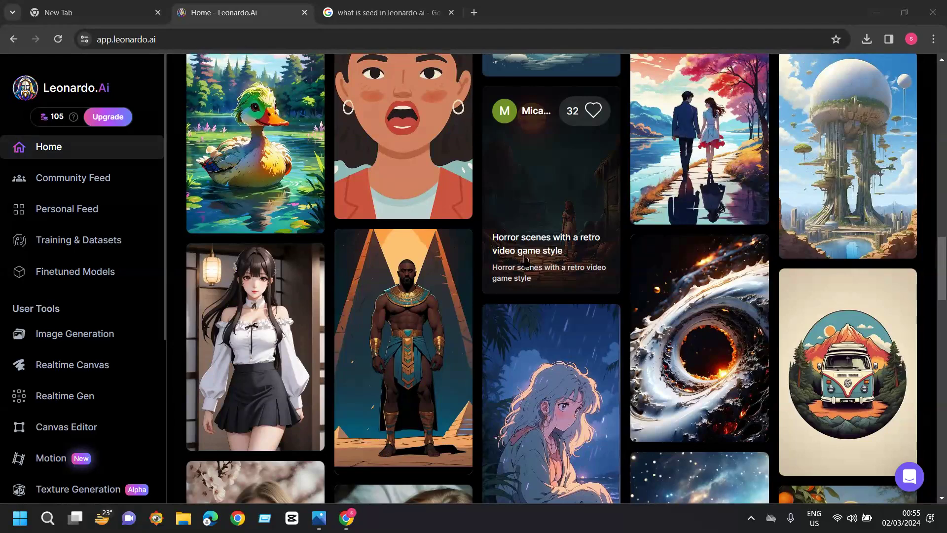
{"action": "left_click", "coordinate": [51, 215]}
{"action": "left_click", "coordinate": [51, 216]}
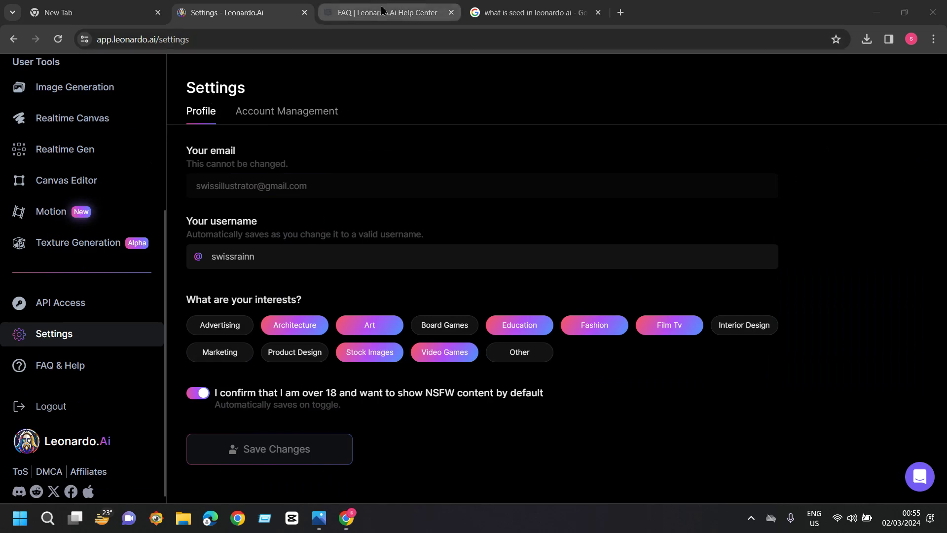
- Look over the Help Center's five-article FAQ collection, then return to the Leonardo.Ai tab
{"action": "left_click", "coordinate": [394, 5]}
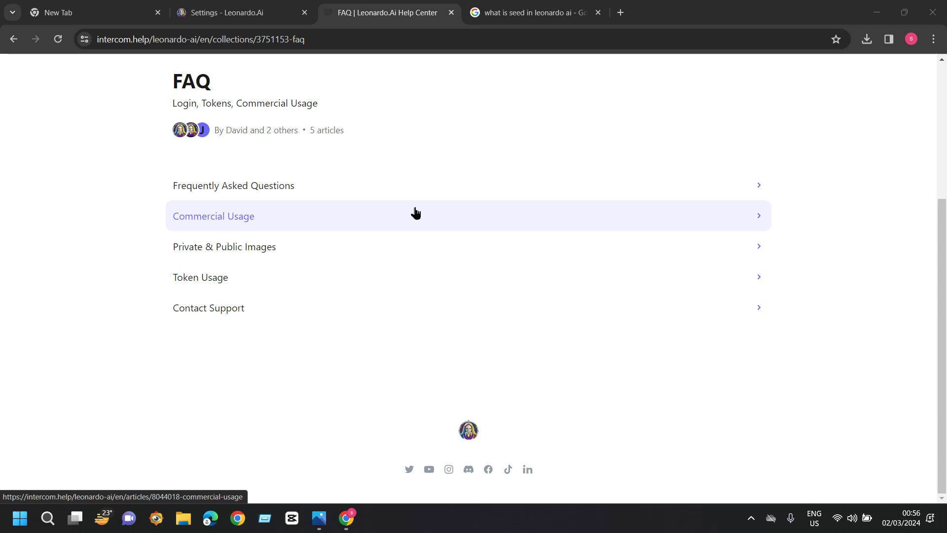
{"action": "scroll", "coordinate": [417, 211], "scroll_direction": "up", "scroll_amount": 4}
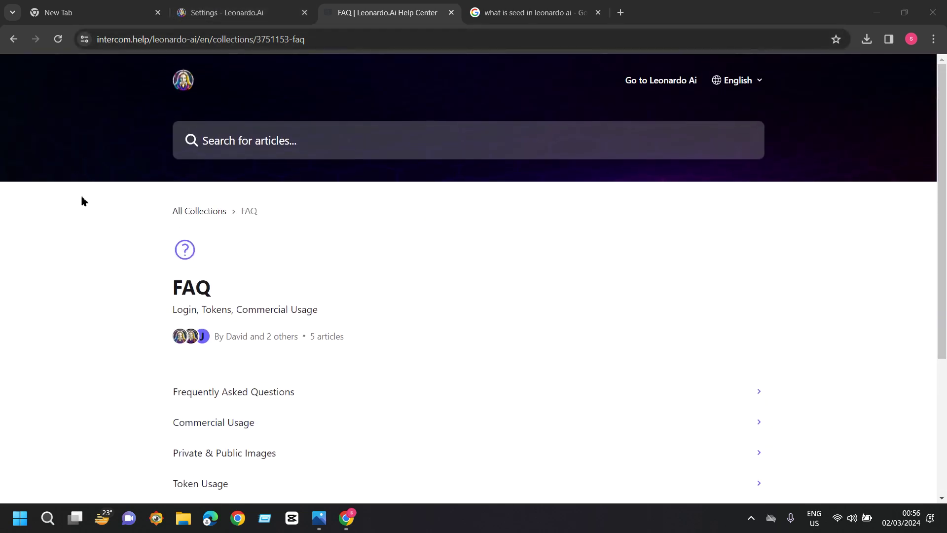
{"action": "key", "text": "ctrl+shift+Tab"}
- Scroll through the seven 'Bear wearing red dress' generations in Personal Feed
{"action": "left_click", "coordinate": [82, 209]}
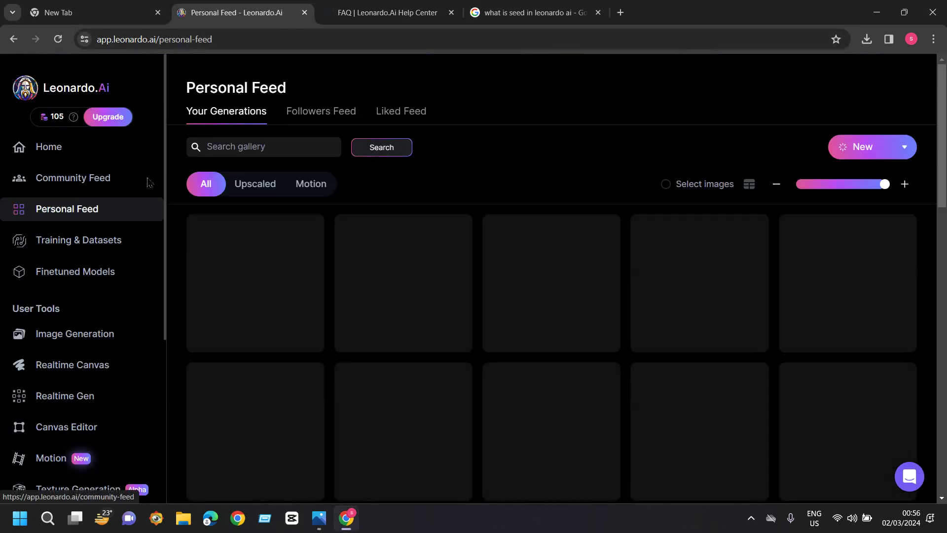
{"action": "scroll", "coordinate": [373, 247], "scroll_direction": "down", "scroll_amount": 2}
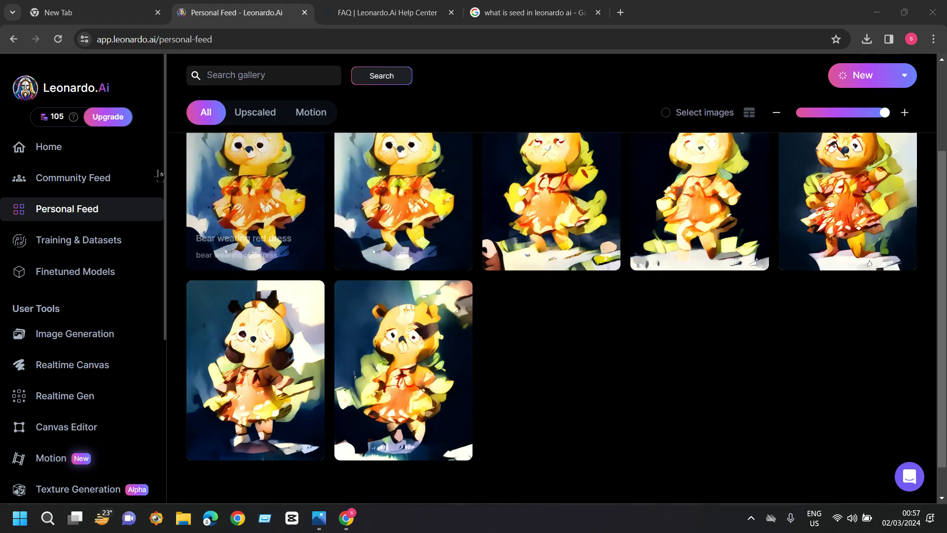
{"action": "scroll", "coordinate": [444, 247], "scroll_direction": "up", "scroll_amount": 2}
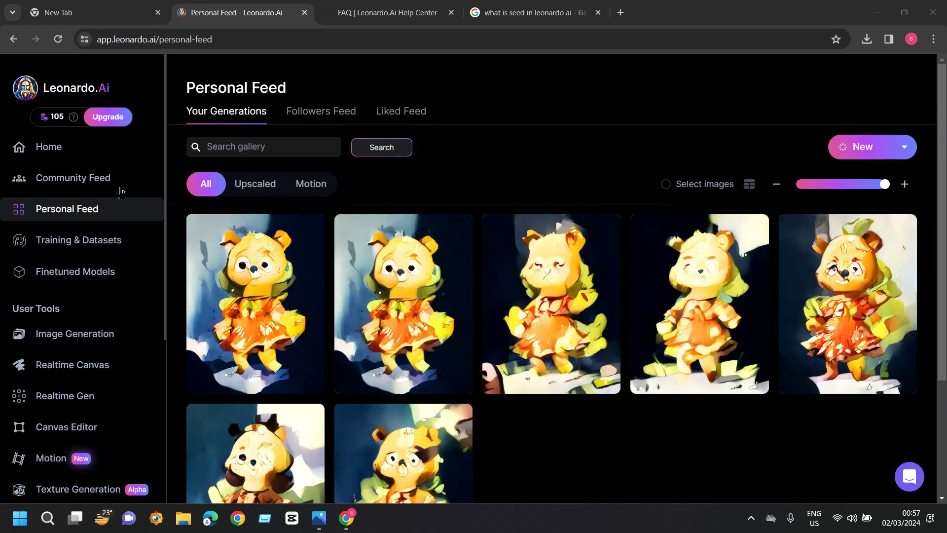
{"action": "scroll", "coordinate": [489, 241], "scroll_direction": "down", "scroll_amount": 2}
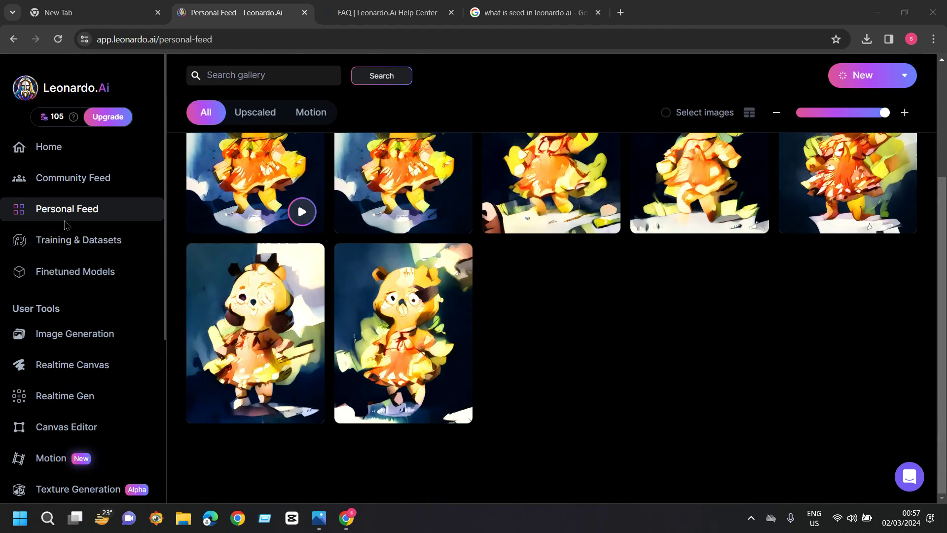
- Create a new 'red dress' dataset on the Training & Datasets page
{"action": "left_click", "coordinate": [79, 242]}
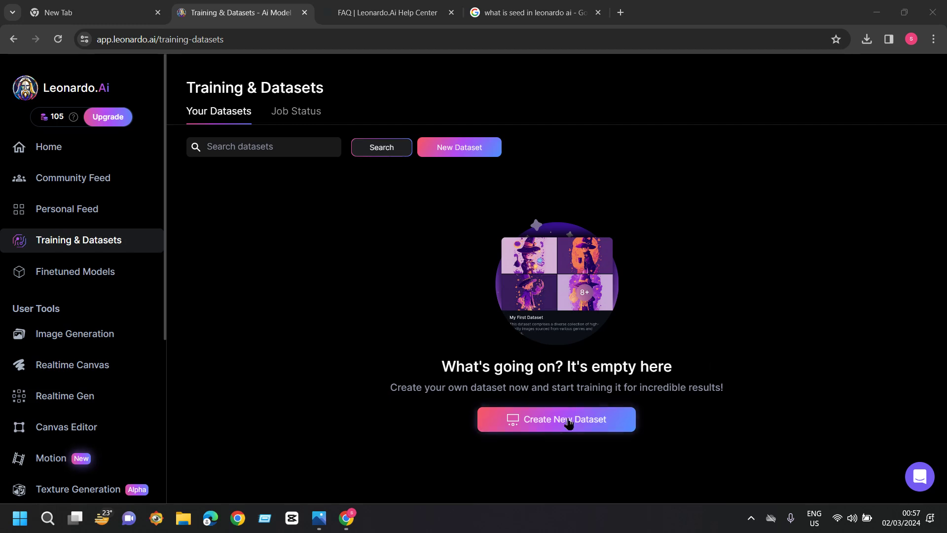
{"action": "left_click", "coordinate": [594, 420]}
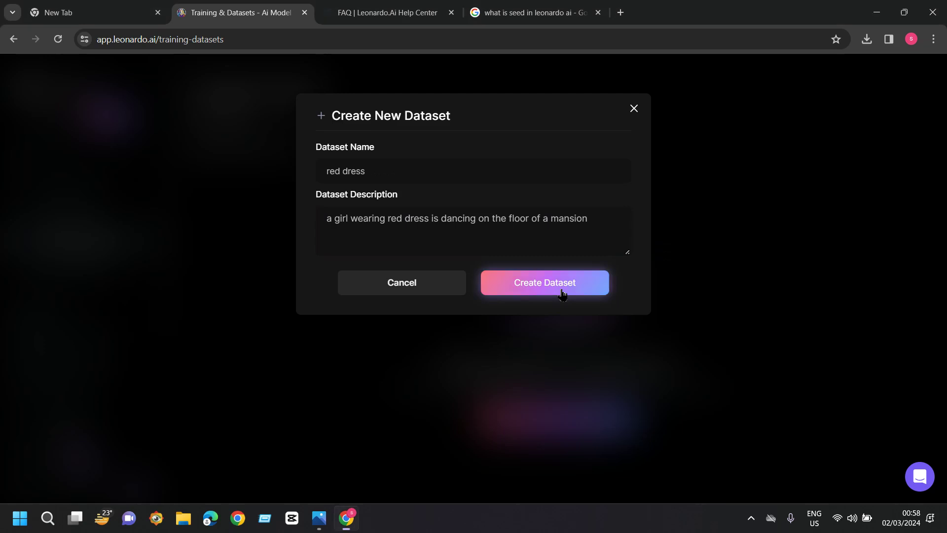
{"action": "left_click", "coordinate": [560, 291]}
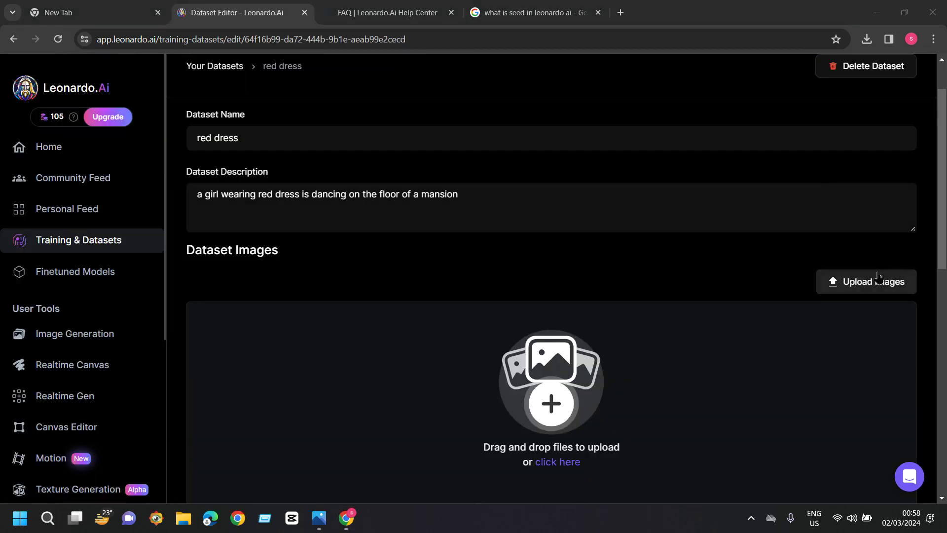
- Upload 'image (1)', the red-haired girl, from Downloads into the dataset
{"action": "left_click", "coordinate": [877, 279]}
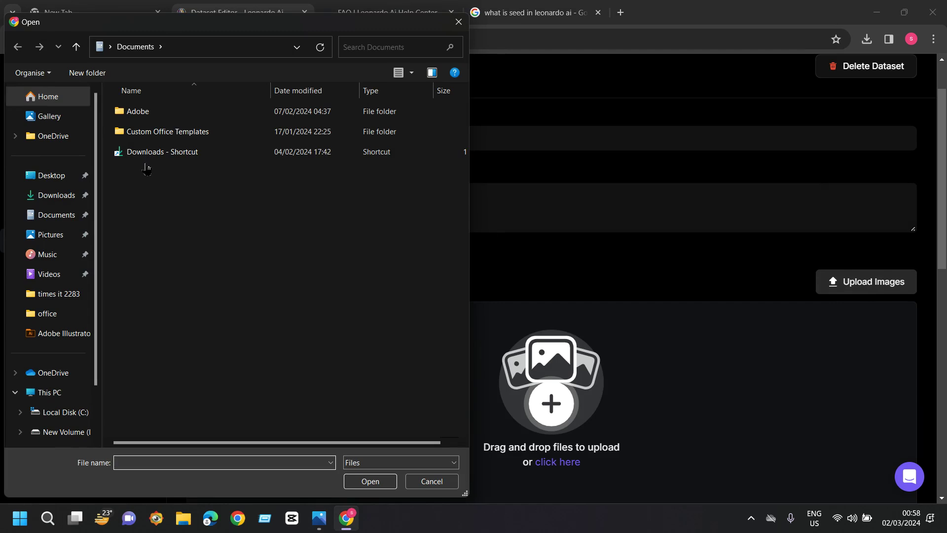
{"action": "double_click", "coordinate": [173, 151]}
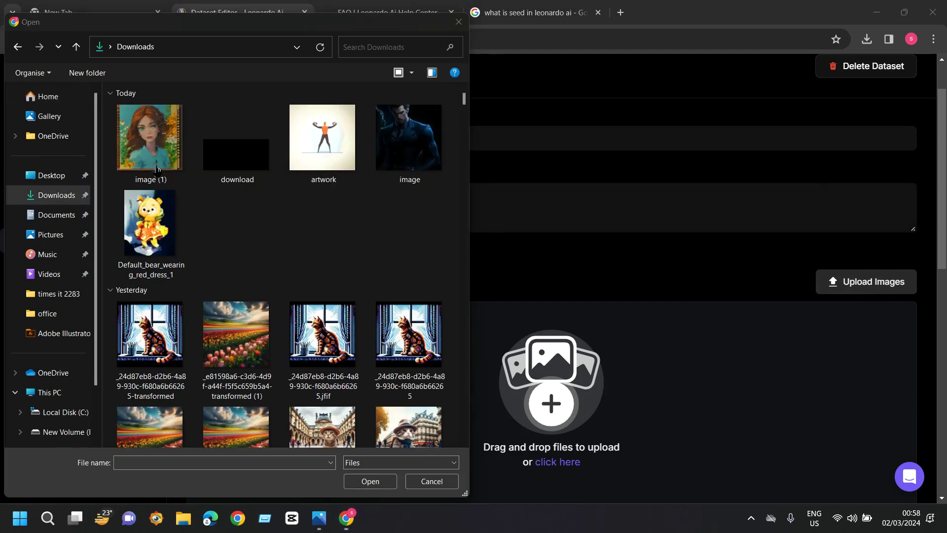
{"action": "double_click", "coordinate": [173, 151]}
{"action": "scroll", "coordinate": [509, 110], "scroll_direction": "up", "scroll_amount": 1}
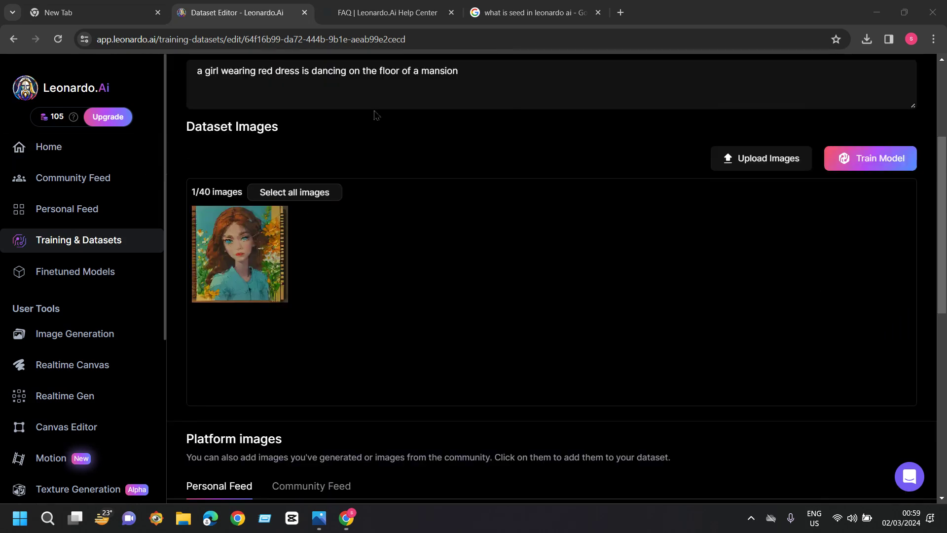
- Enter a model name, description and instance prompt, then start training on the red dress dataset
{"action": "left_click", "coordinate": [880, 159]}
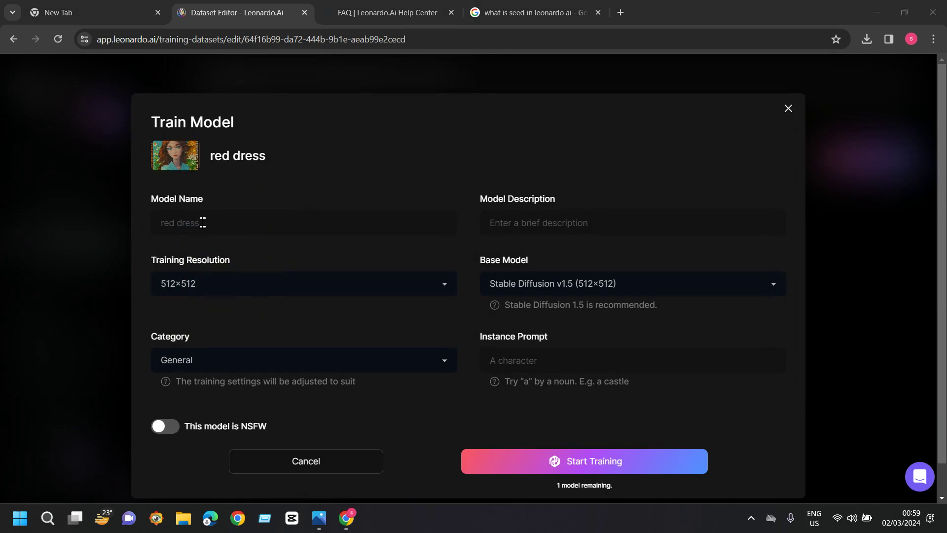
{"action": "left_click", "coordinate": [231, 224]}
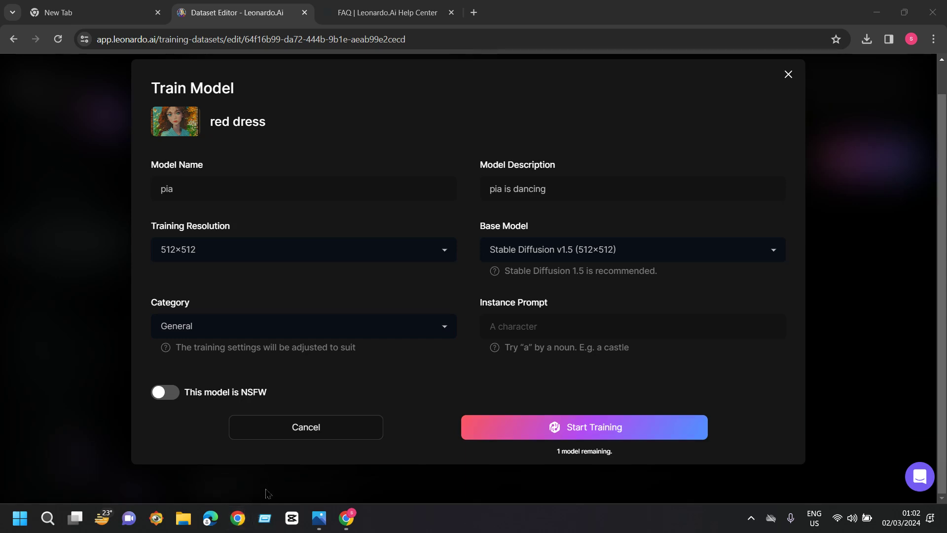
{"action": "scroll", "coordinate": [334, 313], "scroll_direction": "up", "scroll_amount": 1}
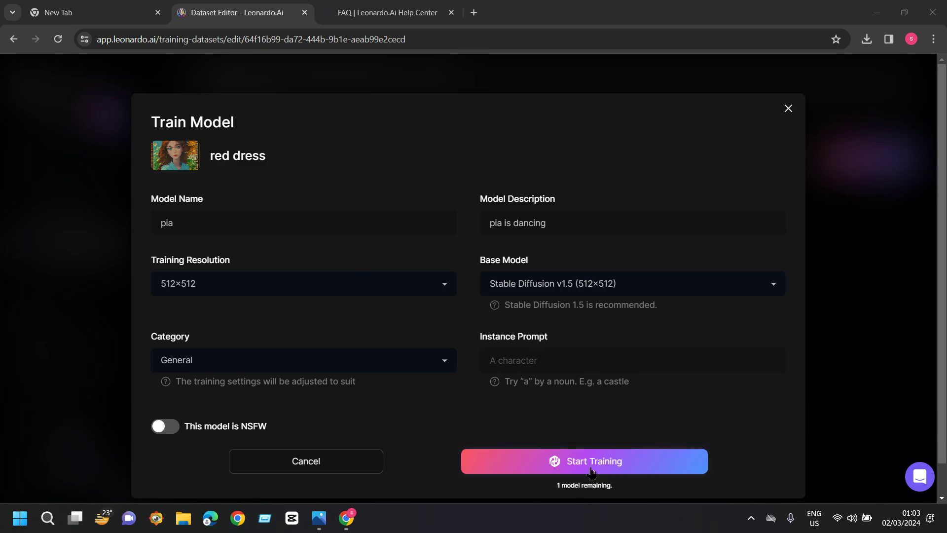
{"action": "left_click", "coordinate": [577, 461]}
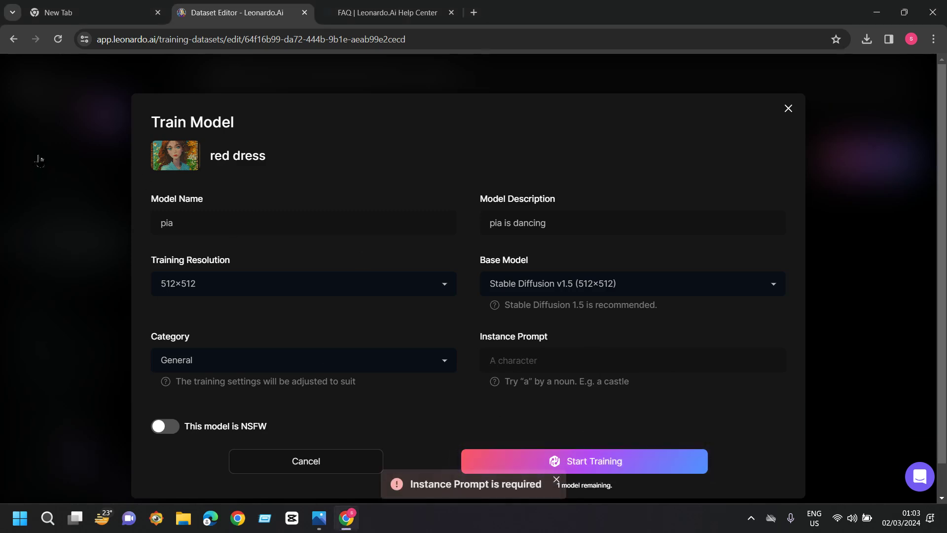
{"action": "type", "text": "a"}
{"action": "left_click", "coordinate": [572, 463]}
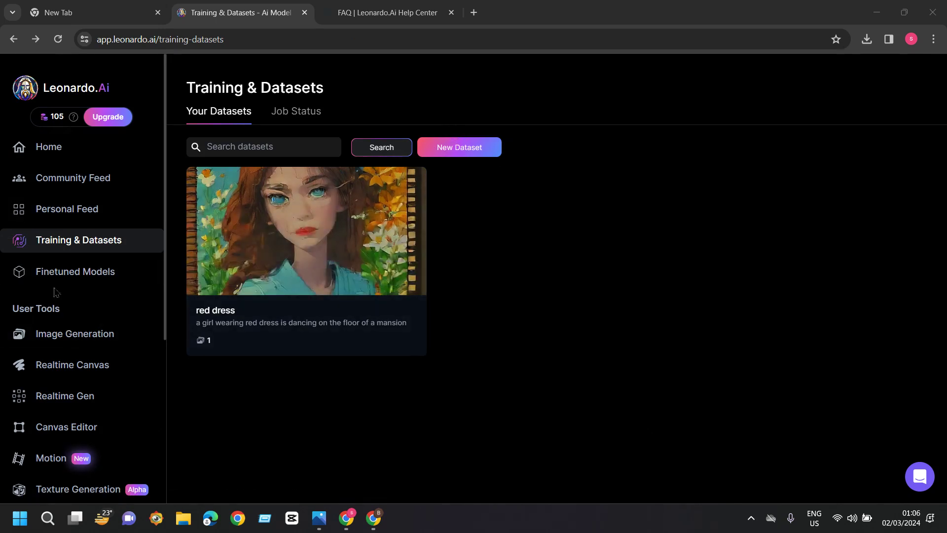
- Browse the Finetuned Models gallery and open the RPG v5 model's details
{"action": "left_click", "coordinate": [56, 273]}
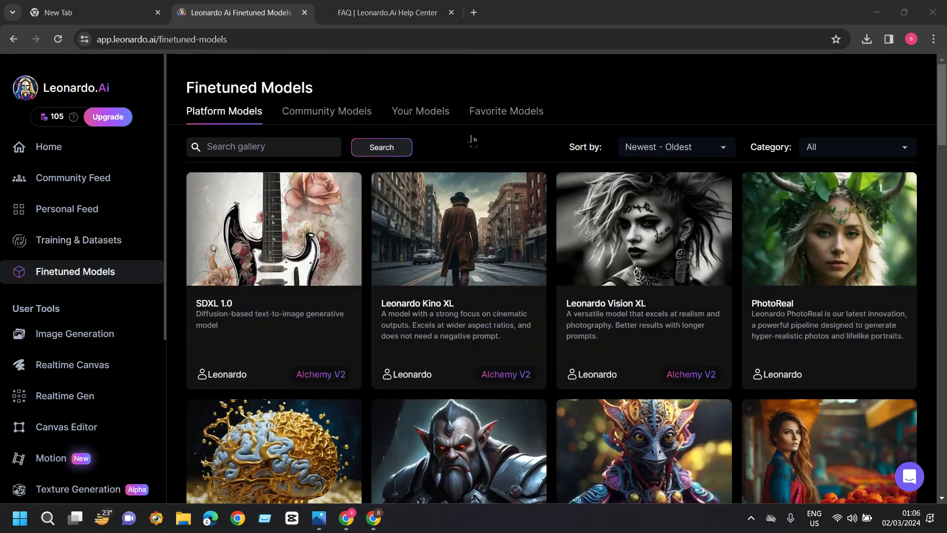
{"action": "scroll", "coordinate": [592, 306], "scroll_direction": "down", "scroll_amount": 3}
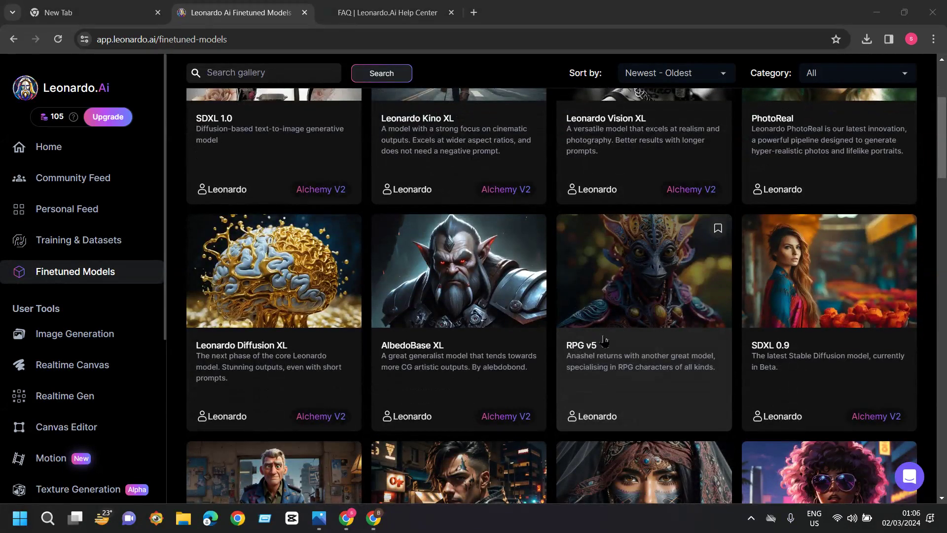
{"action": "scroll", "coordinate": [621, 276], "scroll_direction": "down", "scroll_amount": 1}
{"action": "left_click", "coordinate": [662, 276]}
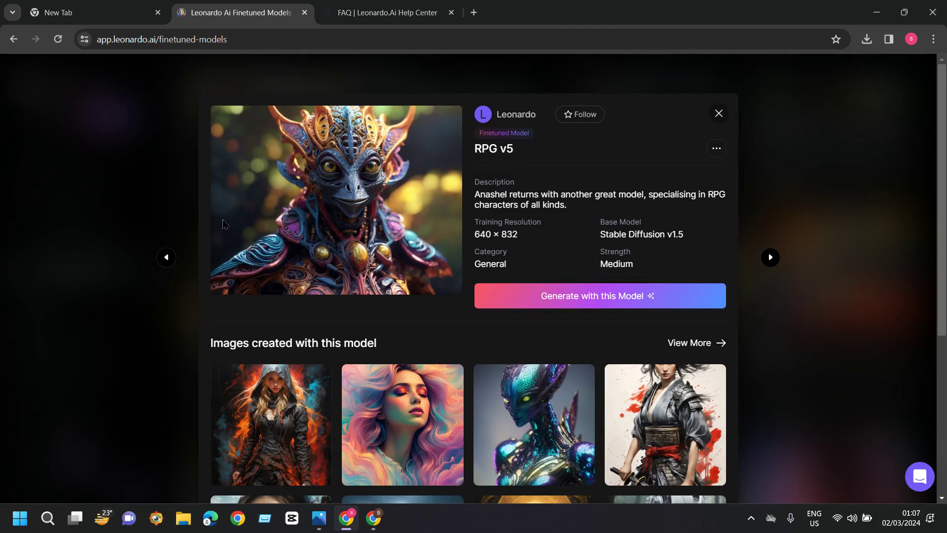
{"action": "left_click", "coordinate": [703, 347]}
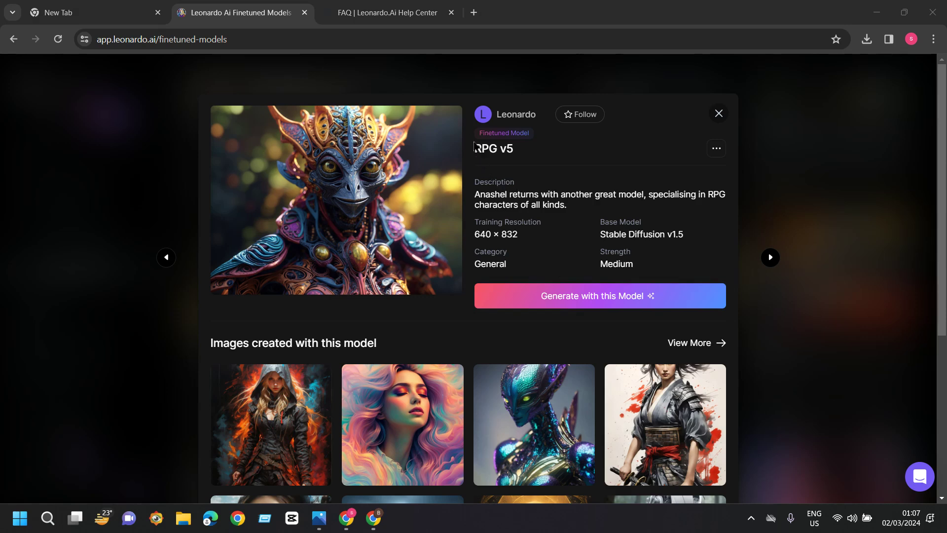
{"action": "left_click", "coordinate": [599, 294]}
- Try RPG v5 on the generation page, then go back and open 3D Texture Generation
{"action": "left_click", "coordinate": [599, 294]}
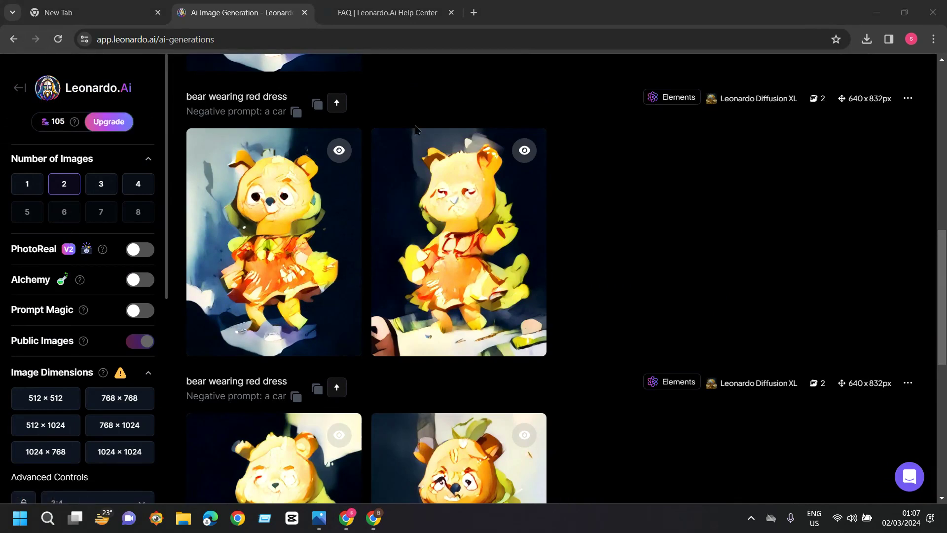
{"action": "scroll", "coordinate": [94, 235], "scroll_direction": "down", "scroll_amount": 3}
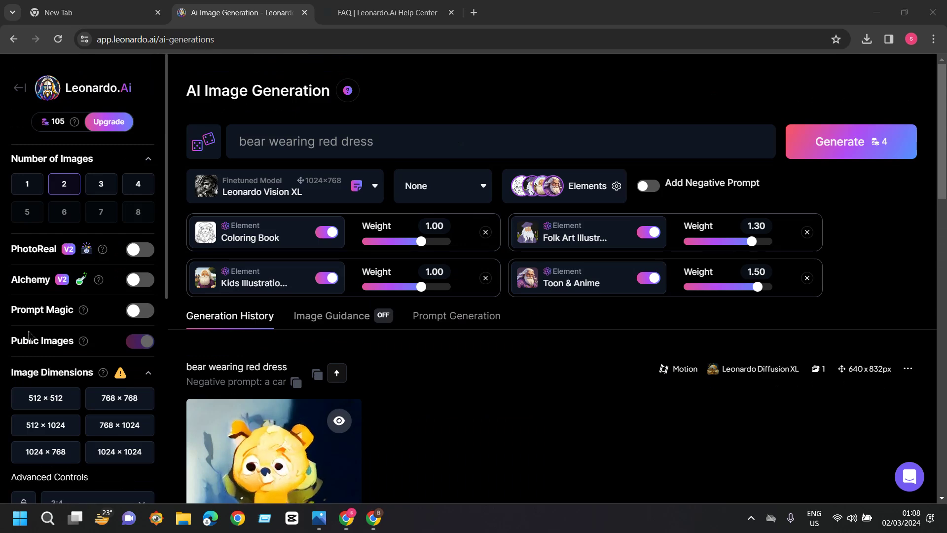
{"action": "scroll", "coordinate": [28, 333], "scroll_direction": "down", "scroll_amount": 6}
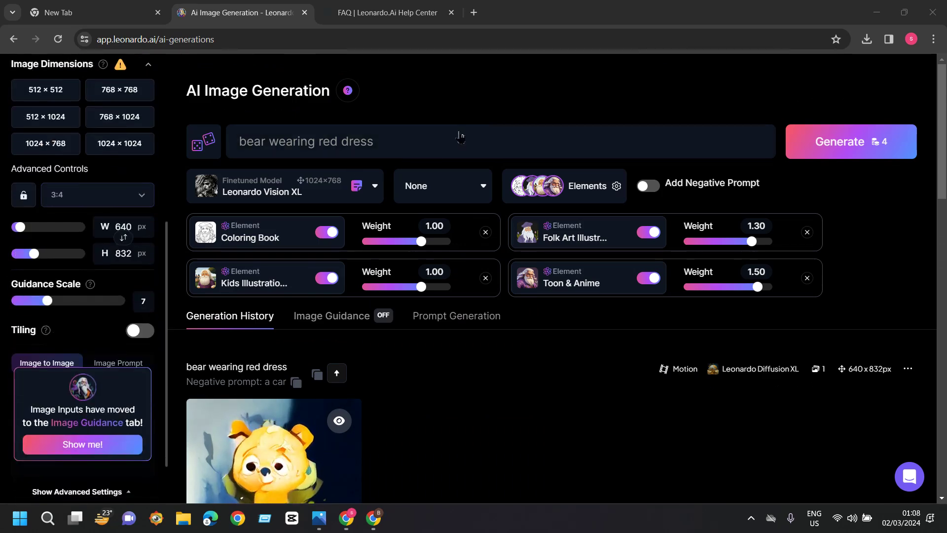
{"action": "key", "text": "alt+Left"}
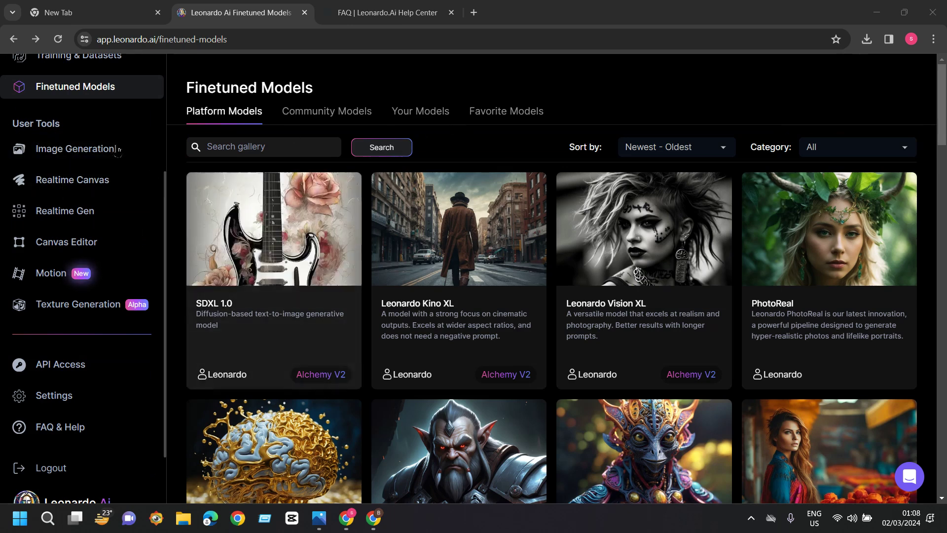
{"action": "scroll", "coordinate": [74, 143], "scroll_direction": "down", "scroll_amount": 2}
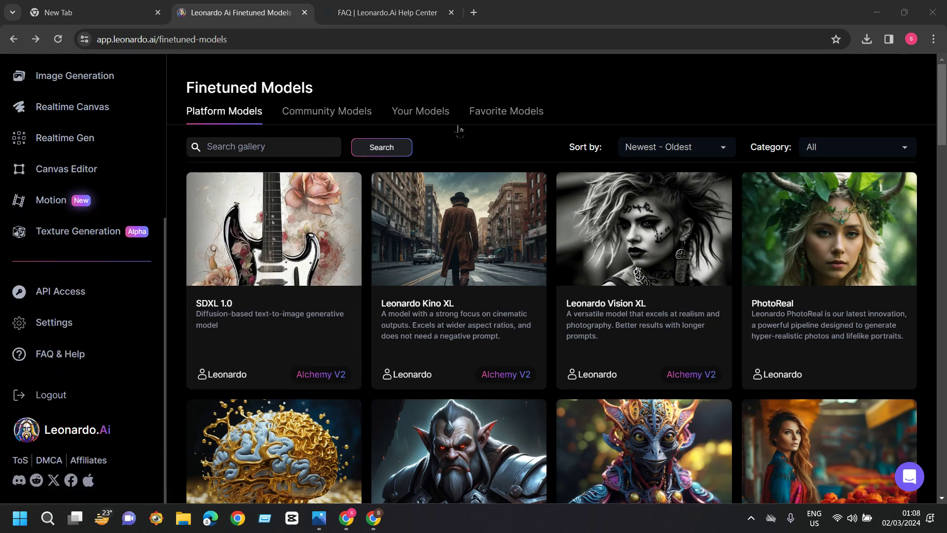
{"action": "left_click", "coordinate": [74, 231]}
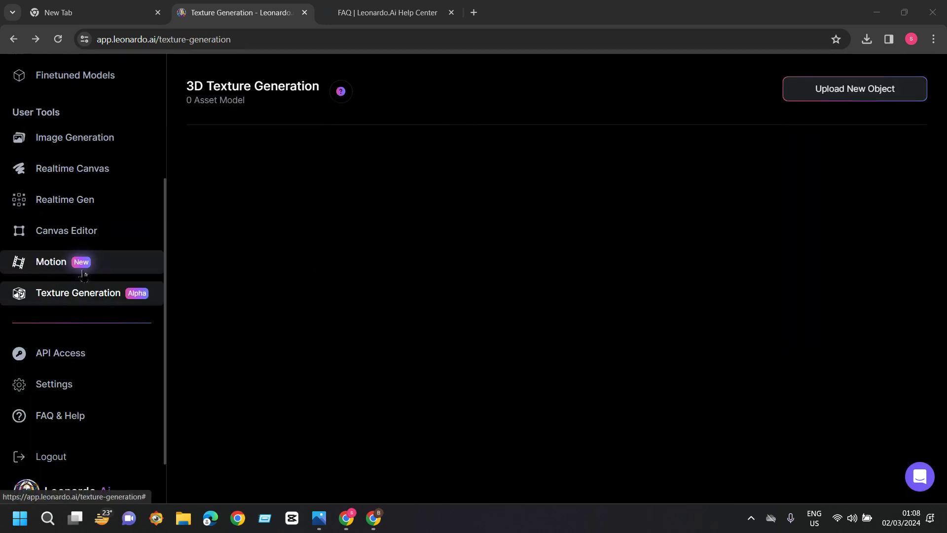
- View Texture Generation, then open the API Access page with its API Plans offer
{"action": "left_click", "coordinate": [94, 294]}
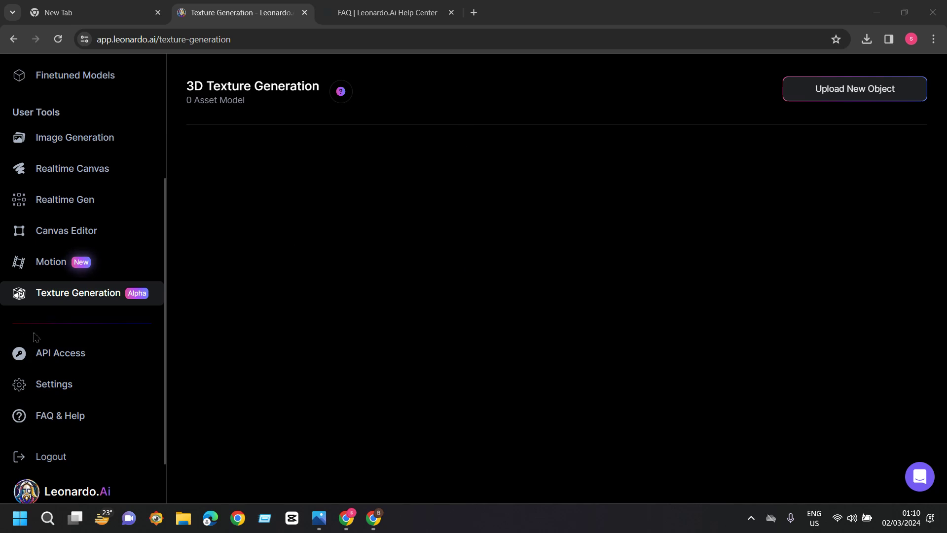
{"action": "left_click", "coordinate": [46, 348]}
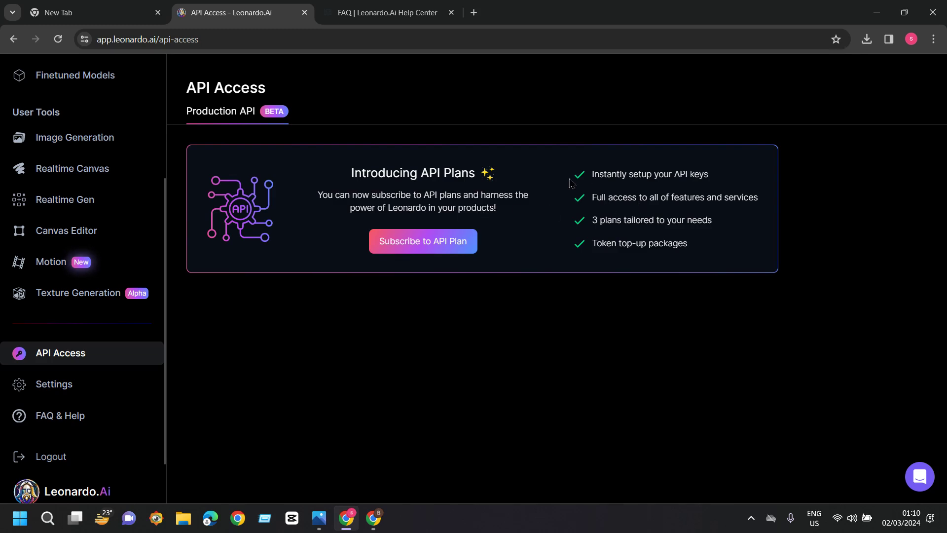
- Add Advertising and Product Design to profile interests, save, and open Account Management
{"action": "left_click", "coordinate": [54, 383]}
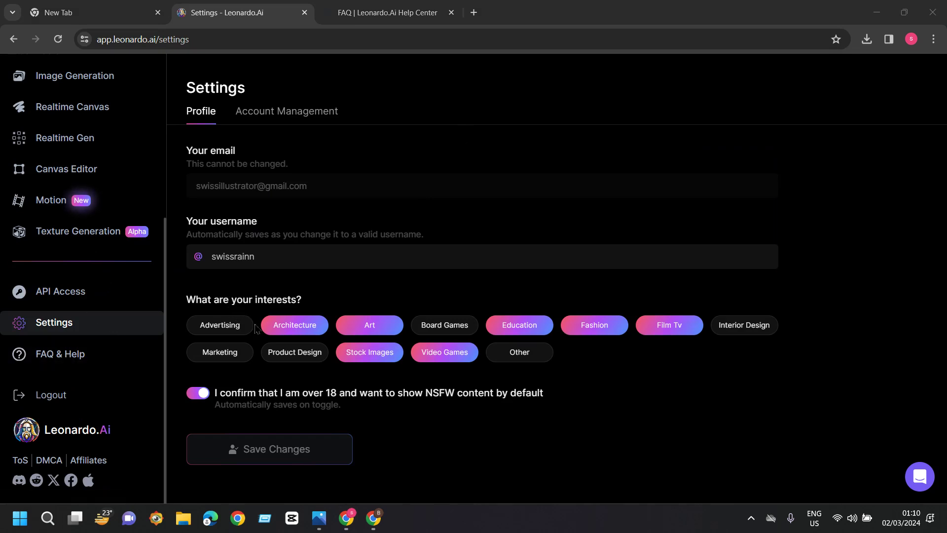
{"action": "left_click", "coordinate": [217, 325]}
{"action": "left_click", "coordinate": [276, 348]}
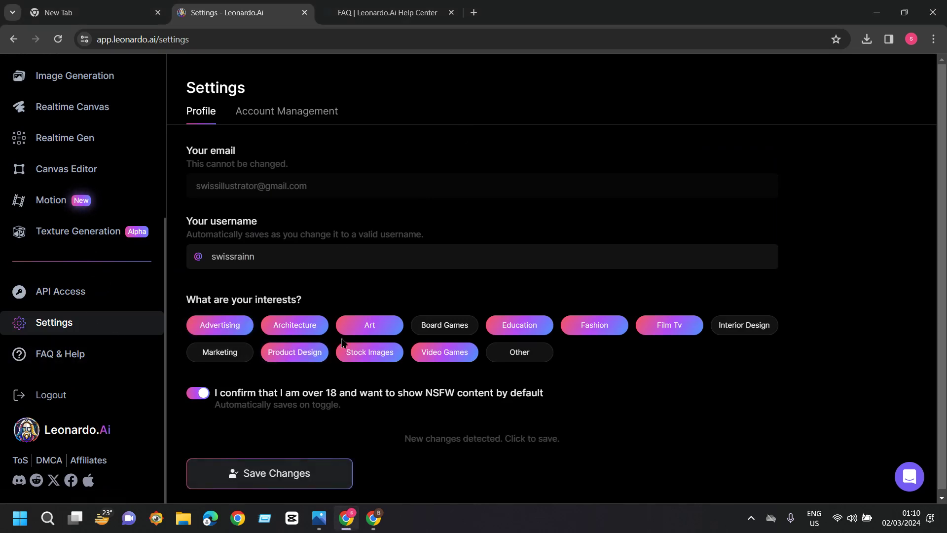
{"action": "left_click", "coordinate": [285, 468]}
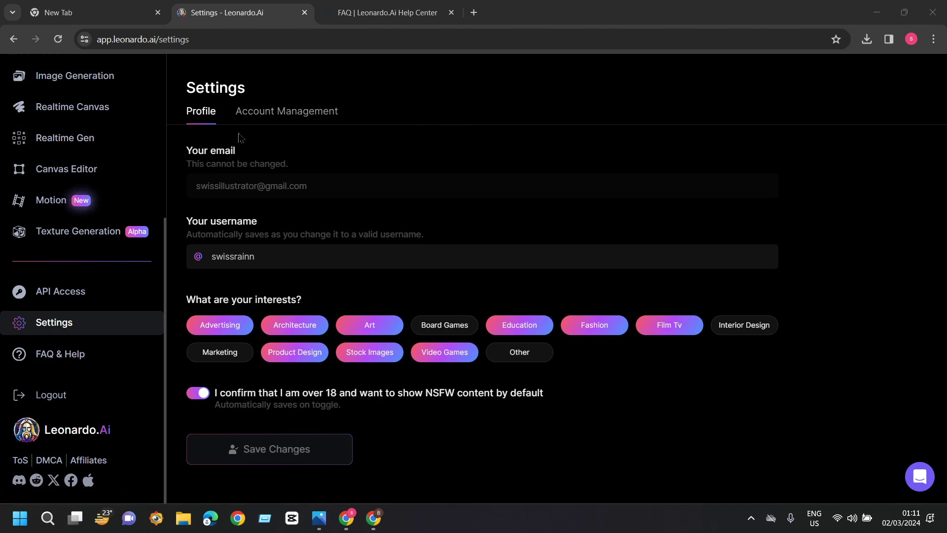
{"action": "left_click", "coordinate": [261, 117]}
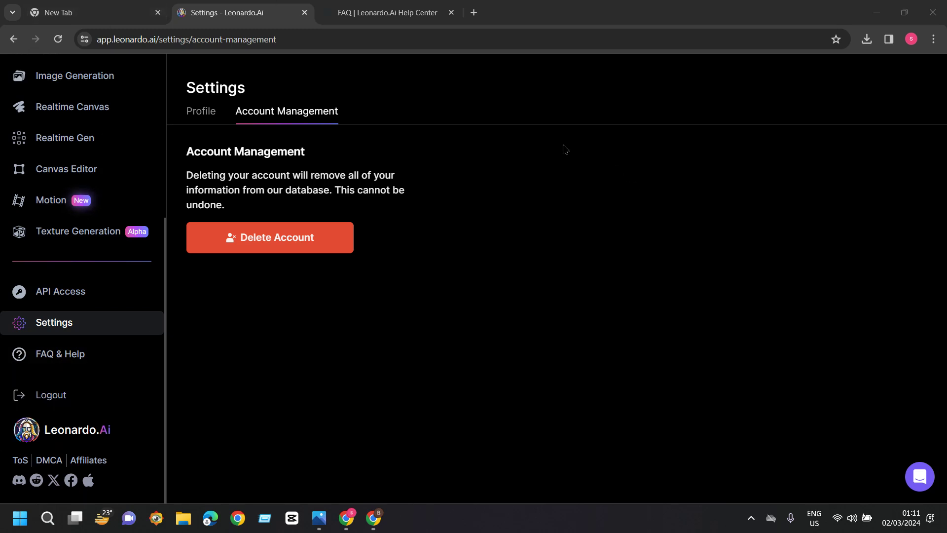
- Delete the account, pasting the username into the confirmation field and confirming twice
{"action": "left_click", "coordinate": [279, 238]}
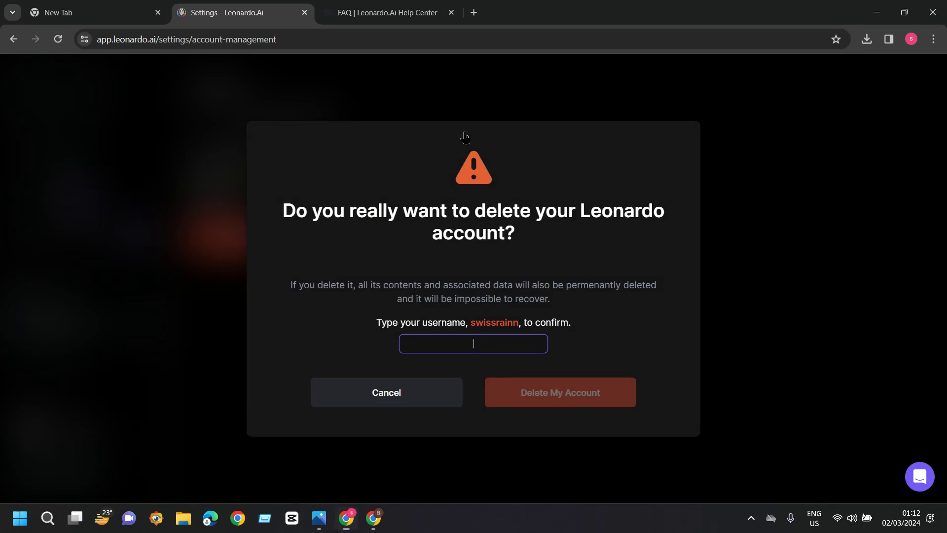
{"action": "type", "text": "swissrainn"}
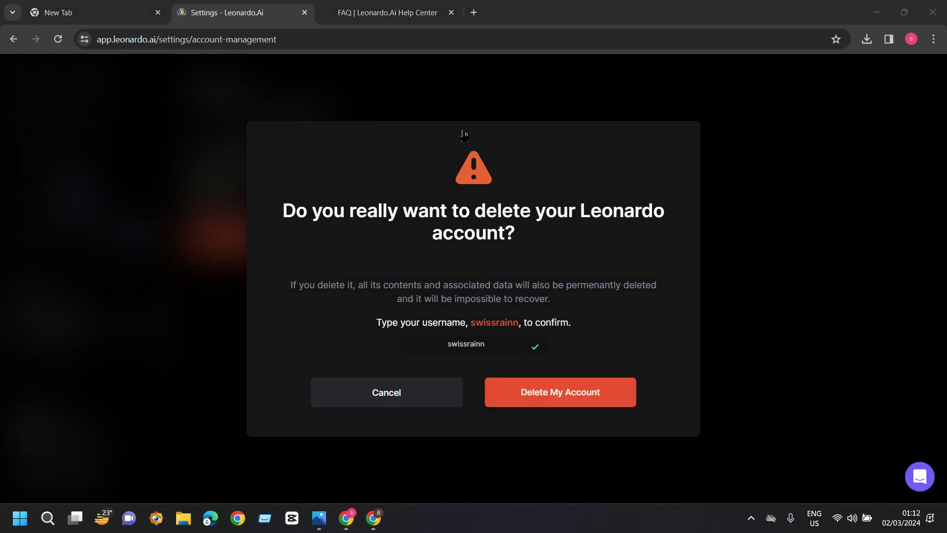
{"action": "left_click", "coordinate": [523, 393]}
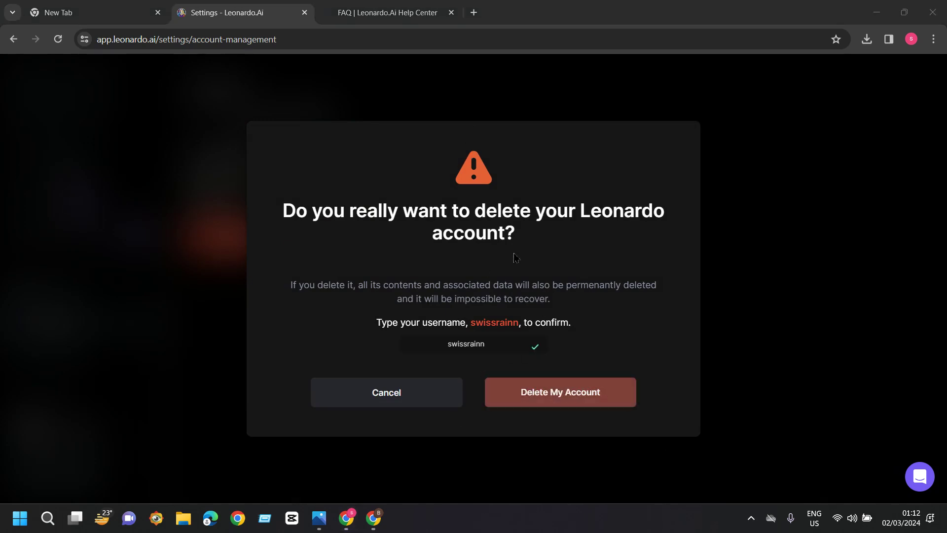
{"action": "left_click", "coordinate": [557, 392]}
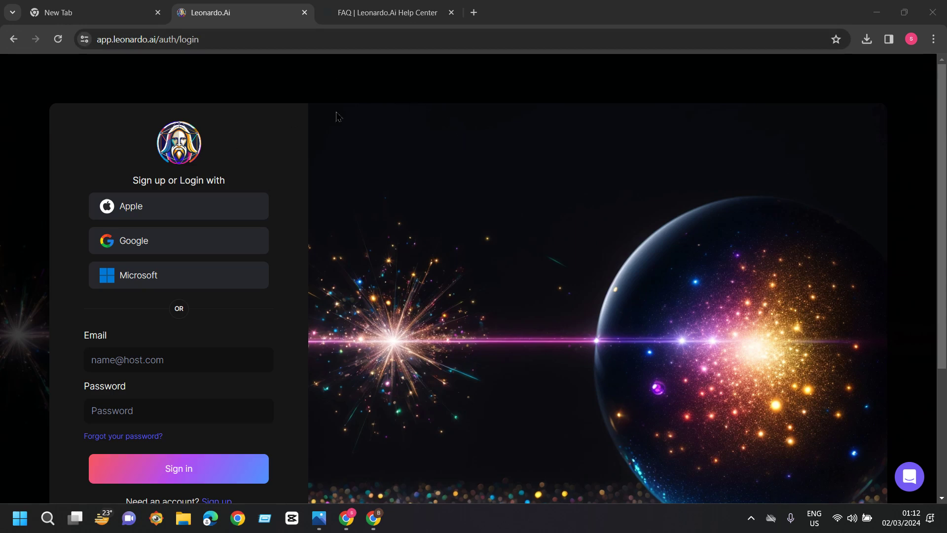
{"action": "scroll", "coordinate": [468, 146], "scroll_direction": "down", "scroll_amount": 3}
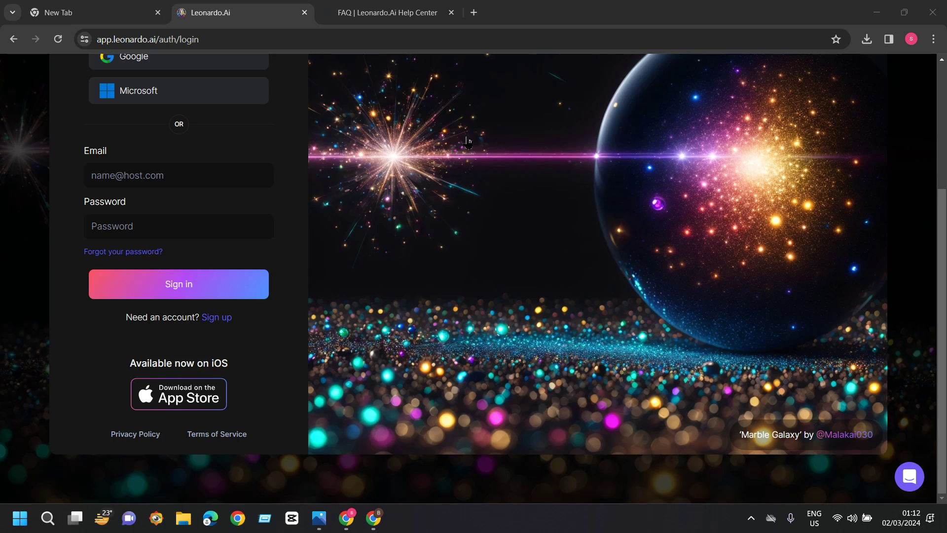